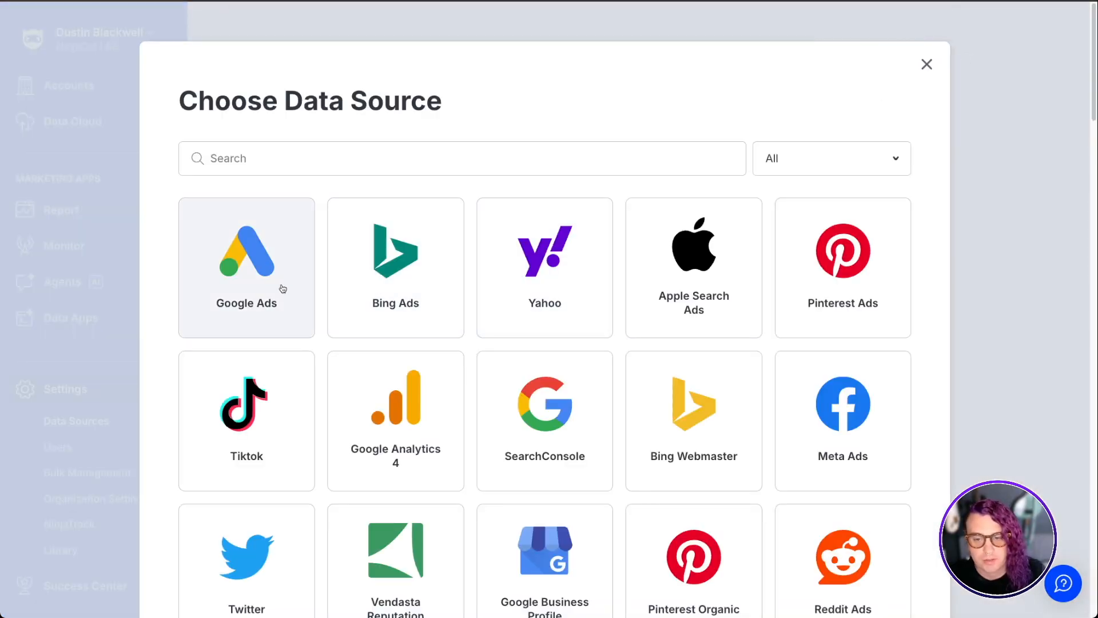
Open the Google Ads network settings form from the data source picker, review it, and close both dialogs
click(260, 289)
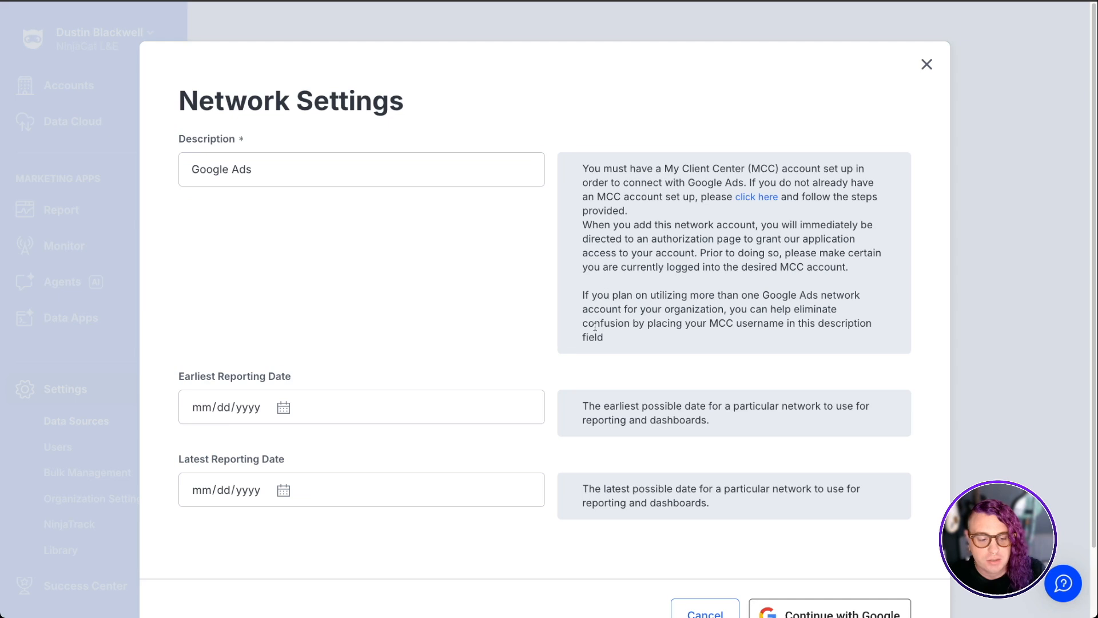
scroll(629, 371, down, 1)
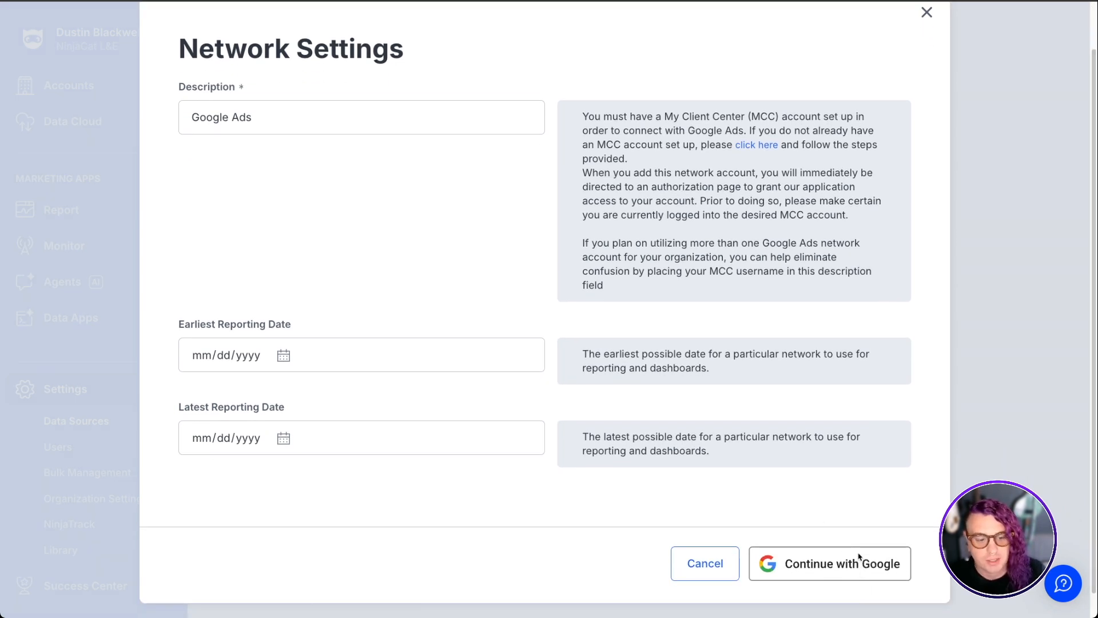
click(926, 12)
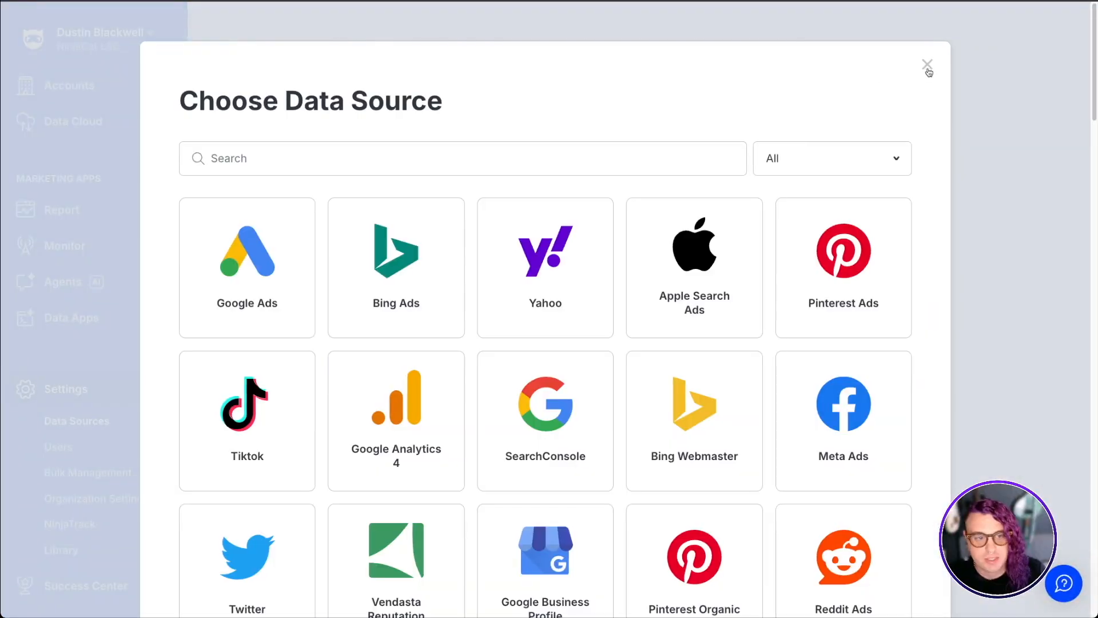
click(928, 67)
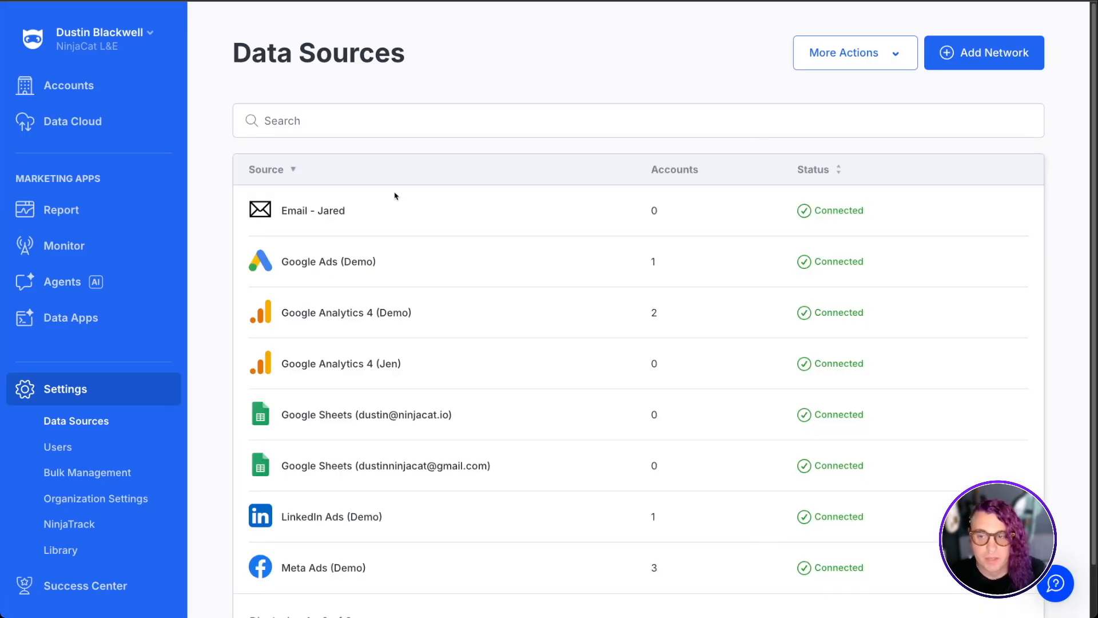
Open the accounts list and review the Create Account form's fields, closing it without saving
click(70, 87)
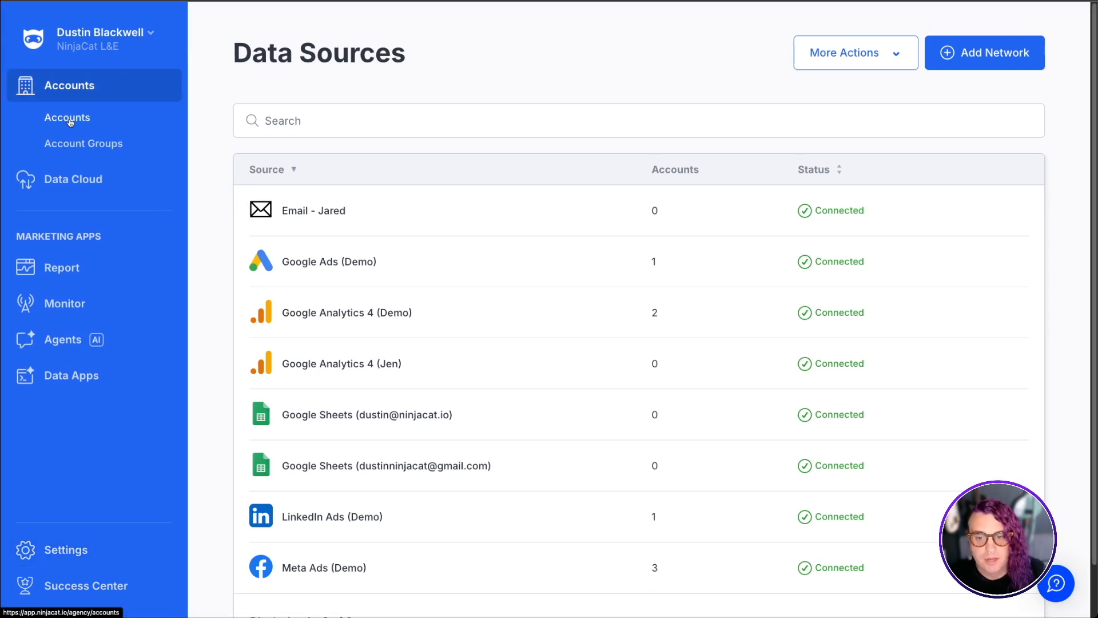
click(70, 120)
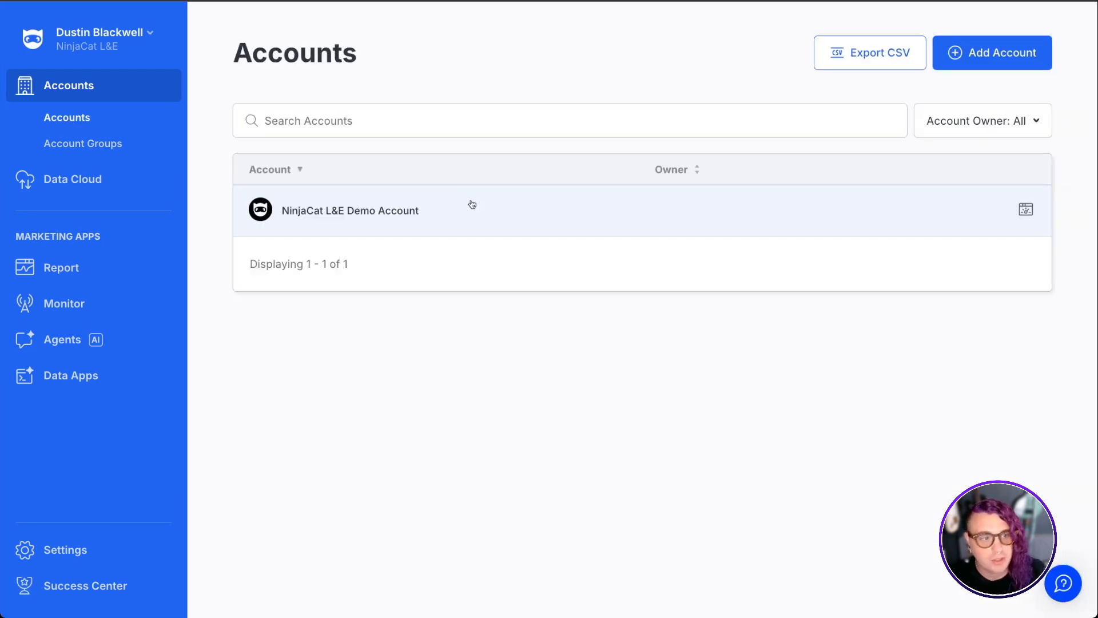
click(986, 57)
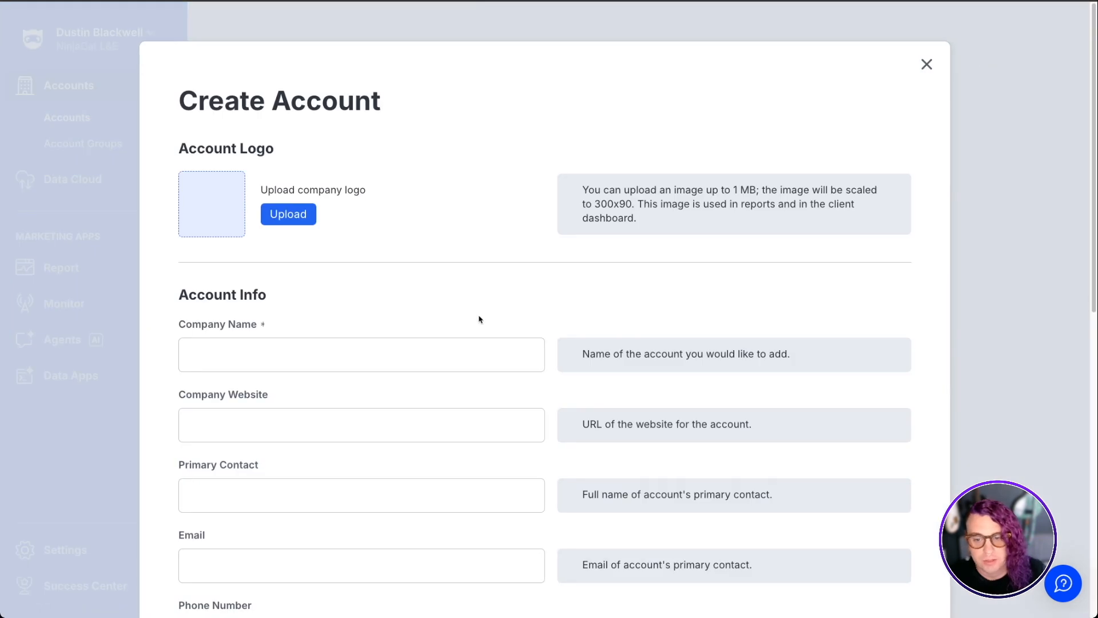
scroll(479, 319, down, 4)
scroll(480, 319, down, 1)
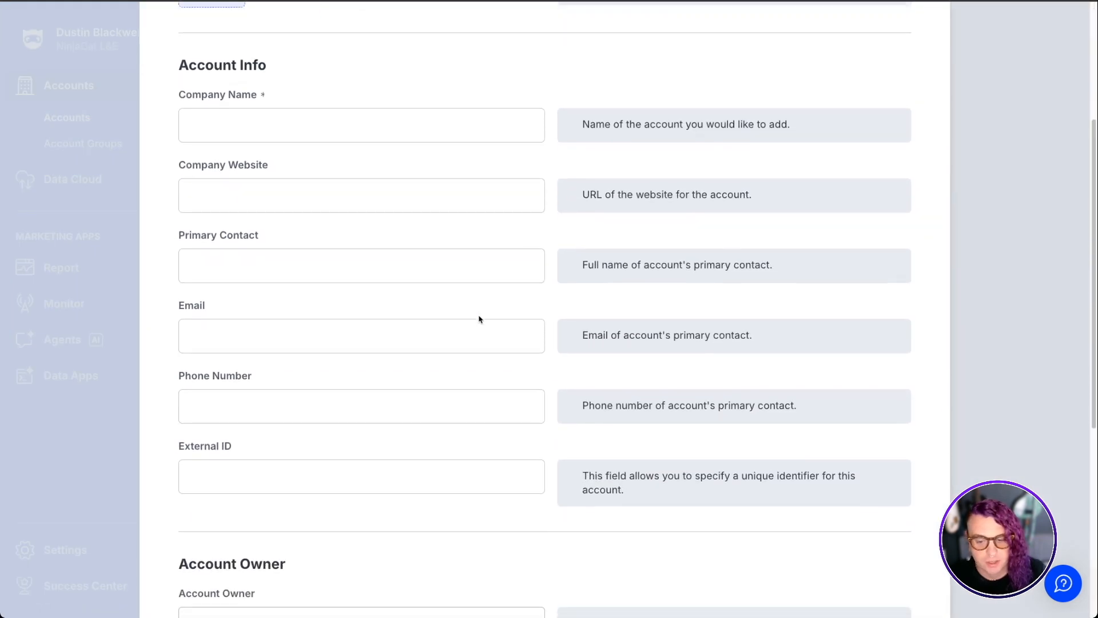
scroll(479, 319, up, 5)
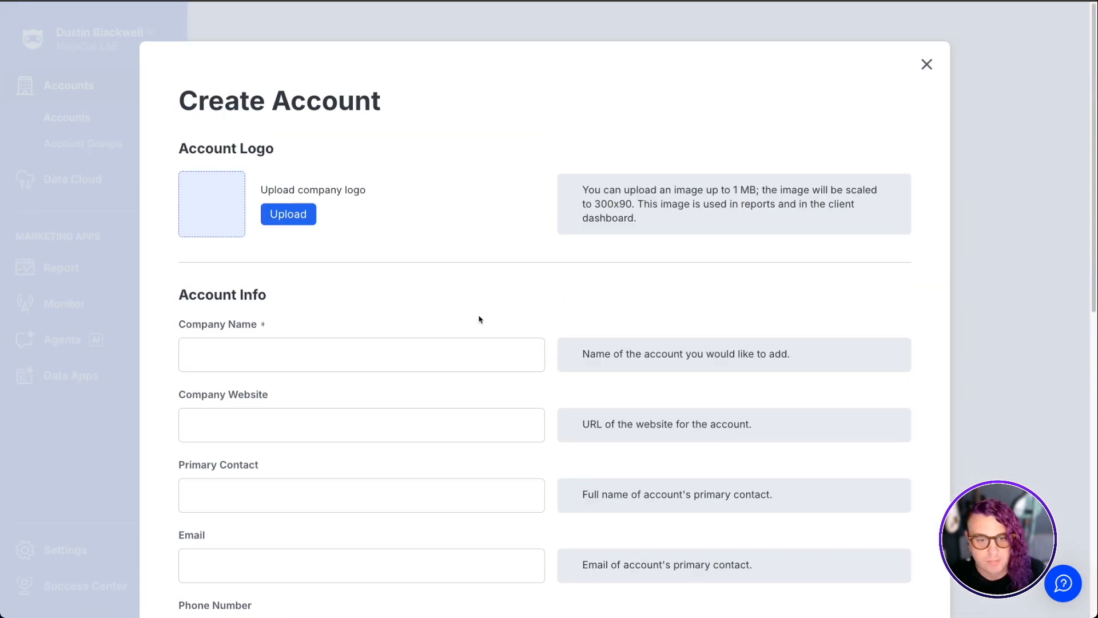
click(927, 65)
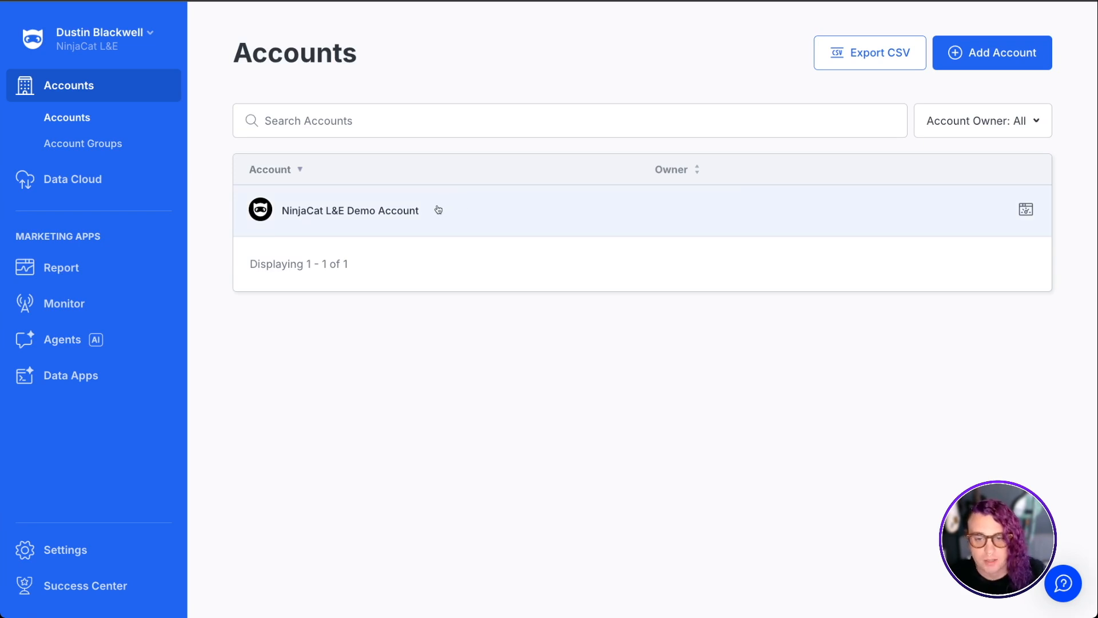
Open the NinjaCat L&E Demo Account and review the Connect Google Ads Account form without connecting
click(374, 213)
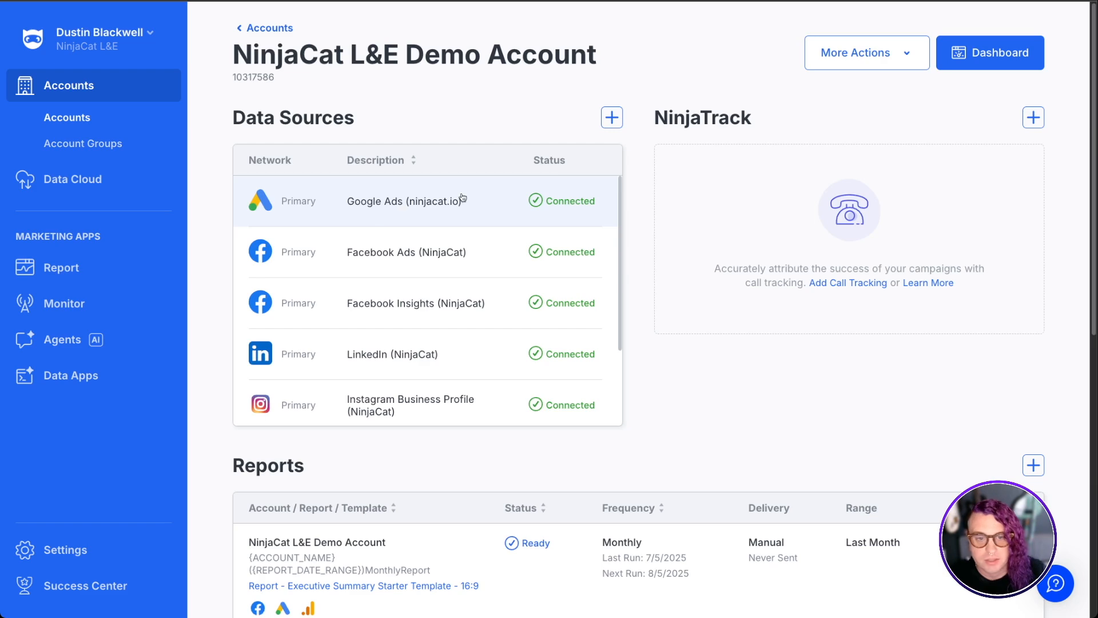
click(618, 118)
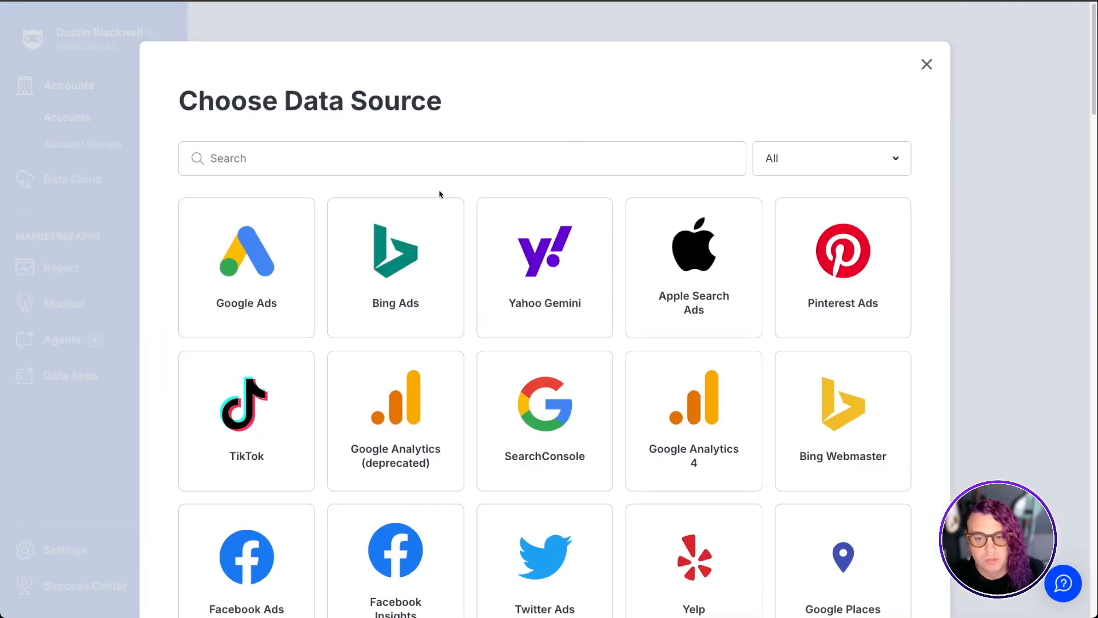
scroll(409, 205, down, 2)
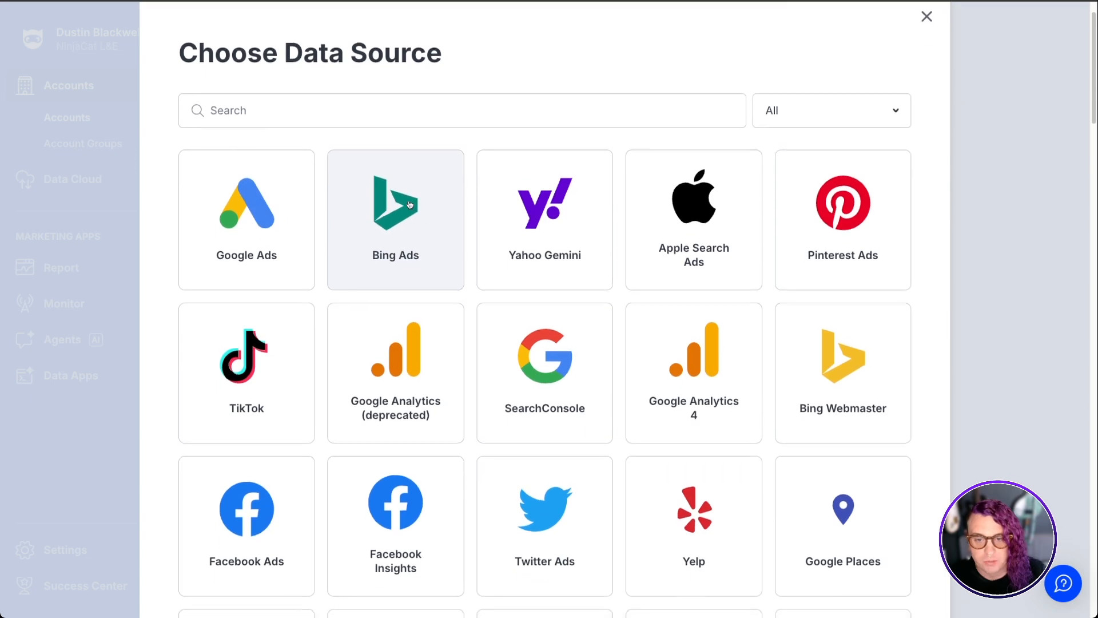
click(239, 201)
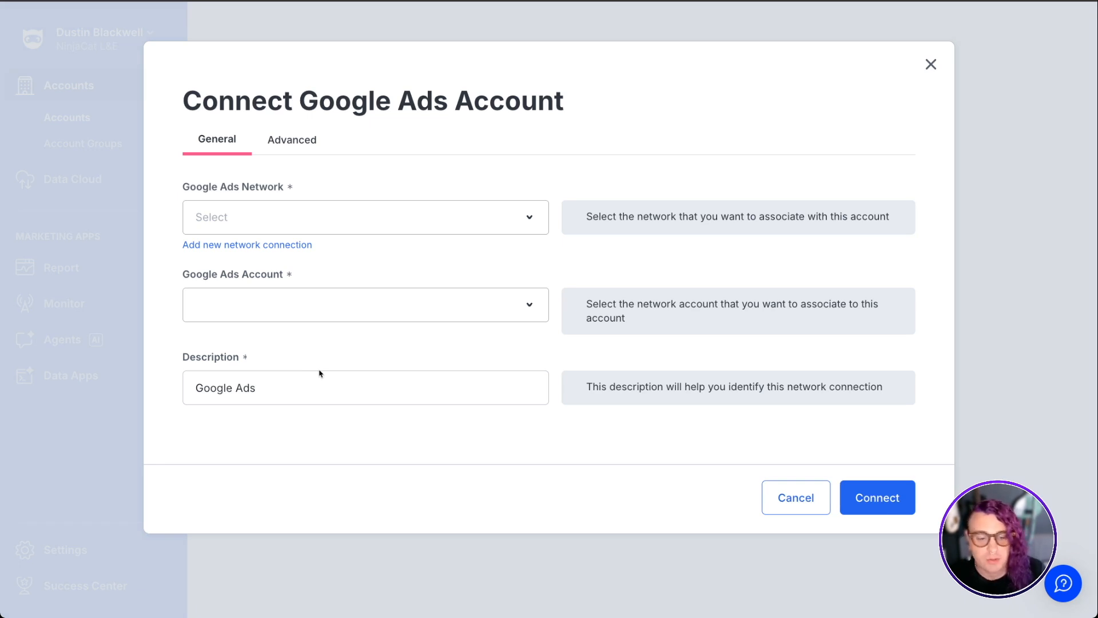
click(933, 72)
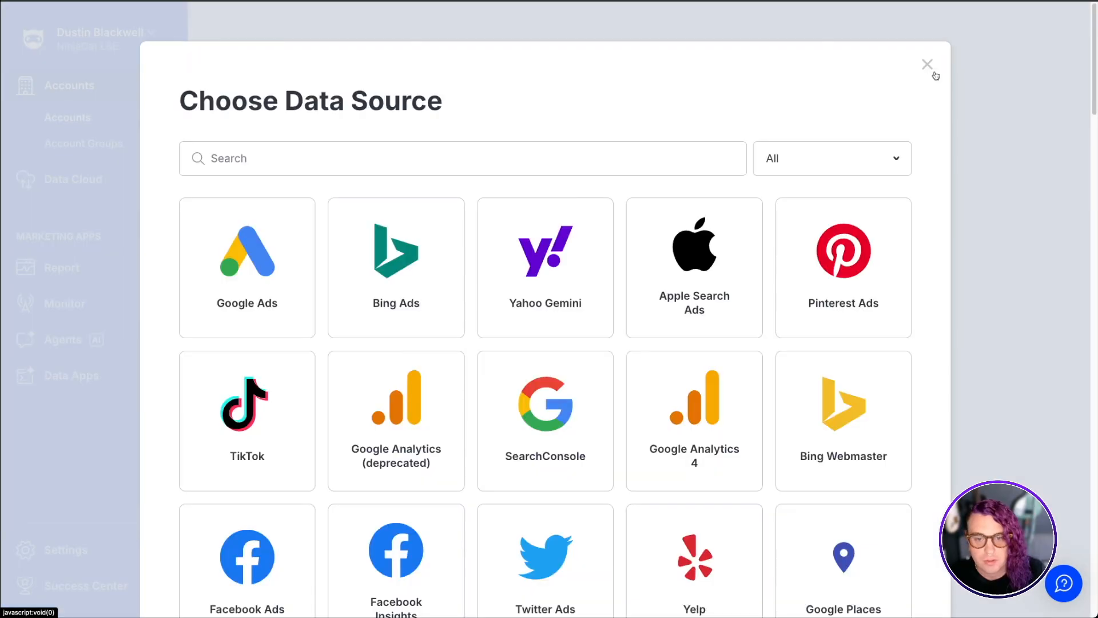
click(930, 71)
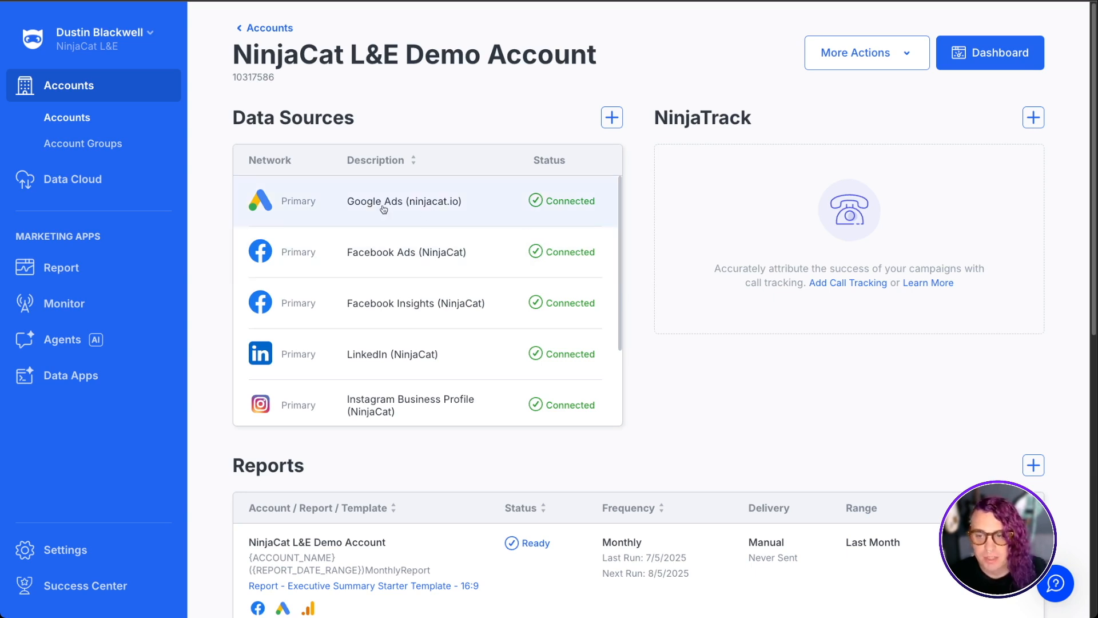
In Data Cloud connectors, start a new Google Ads connector and review its credential and ingestion settings, closing without saving
click(86, 183)
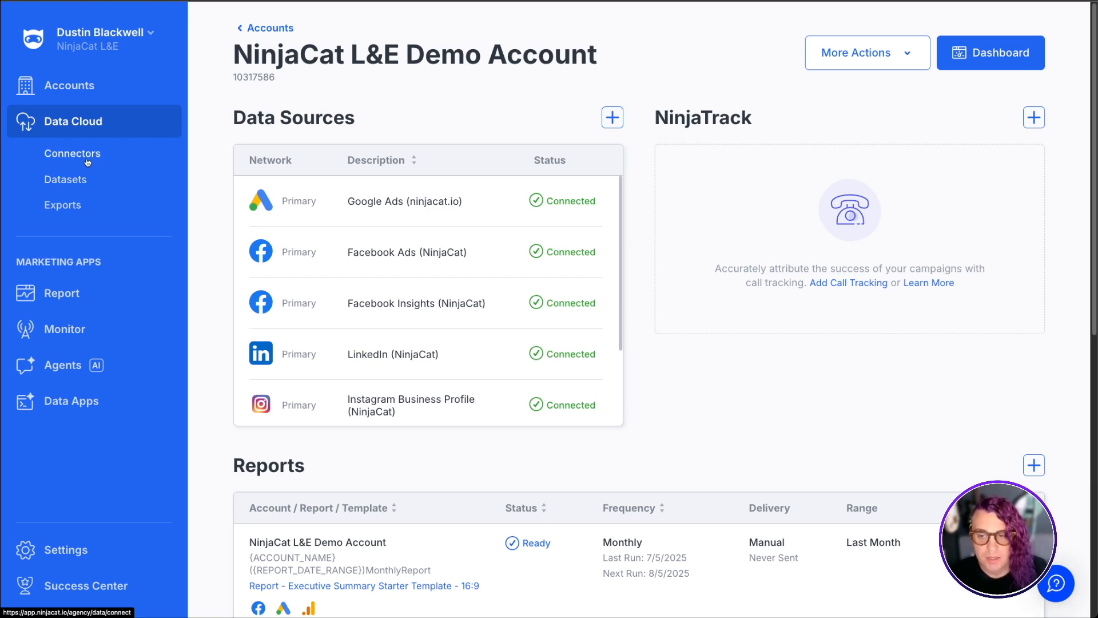
click(87, 162)
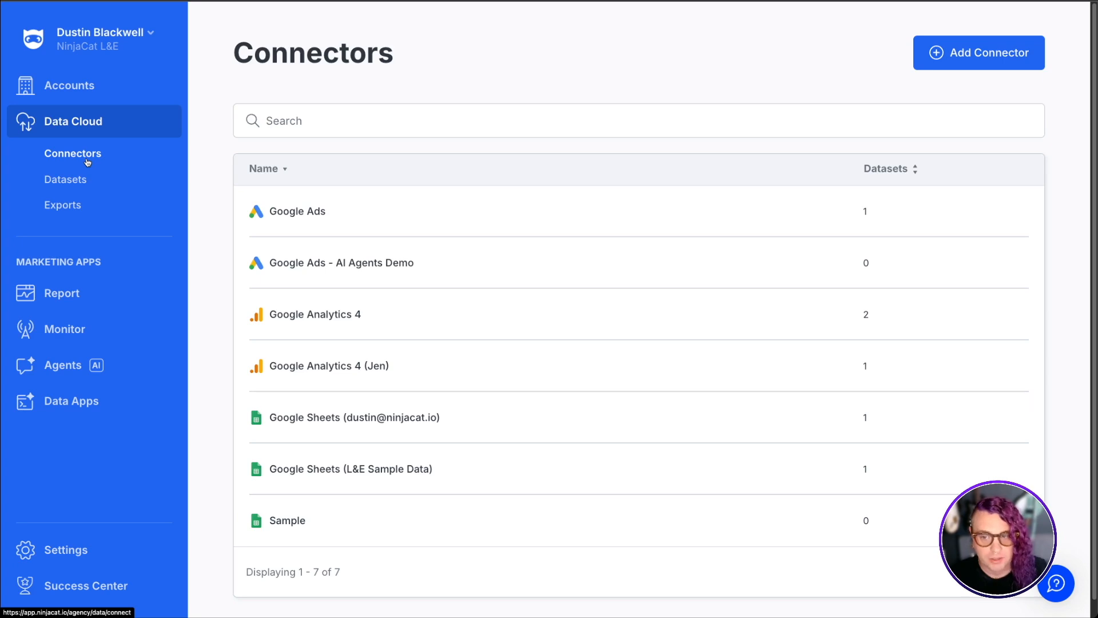
click(971, 64)
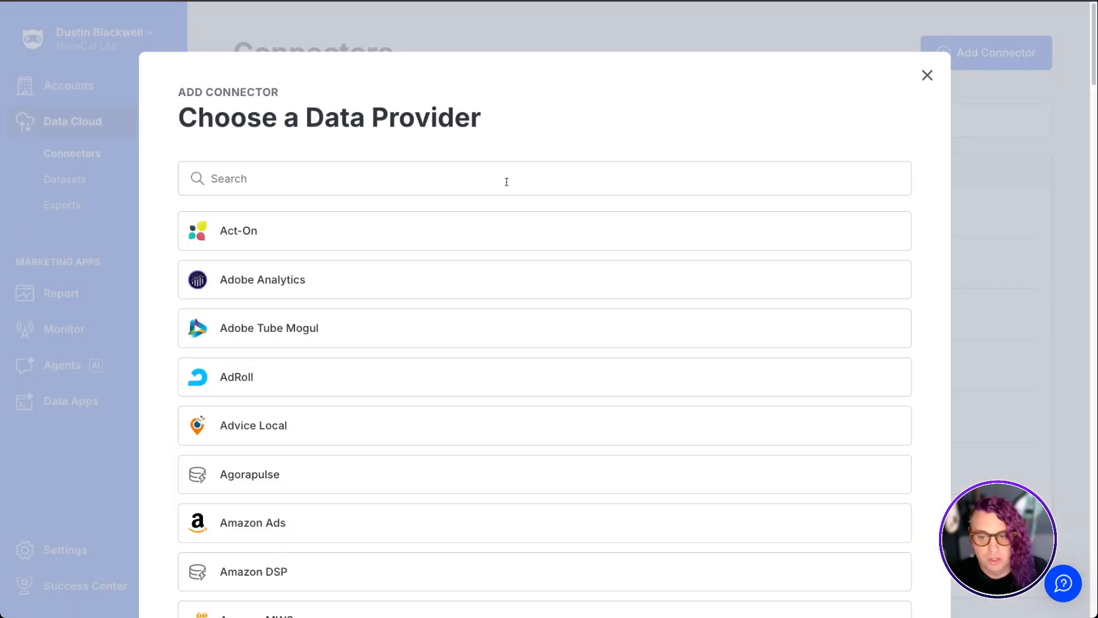
click(447, 178)
text(Google)
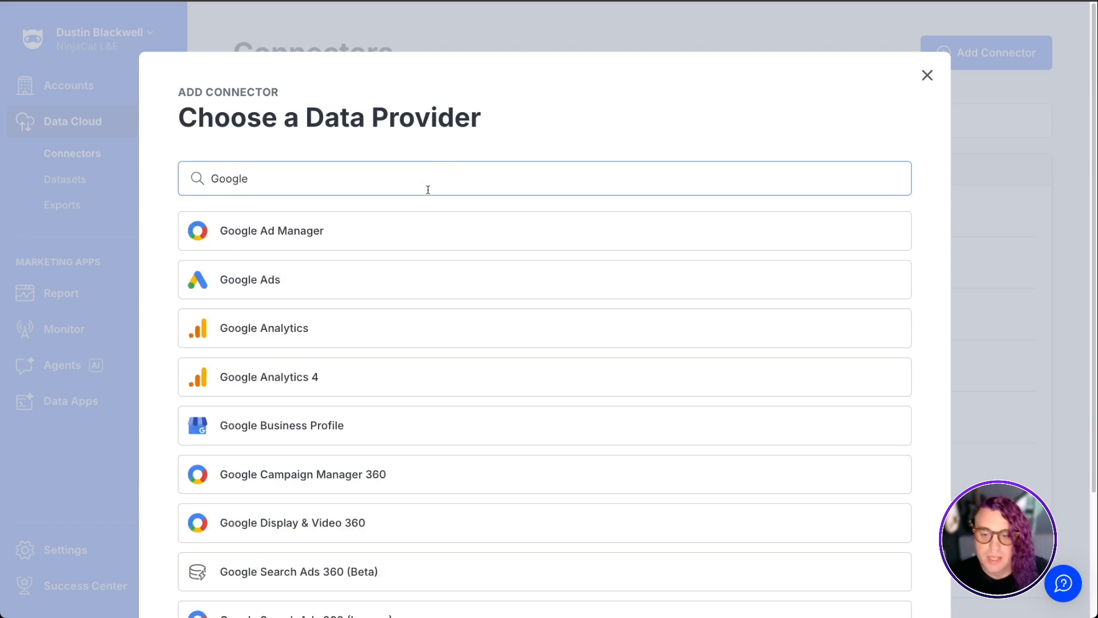
click(368, 290)
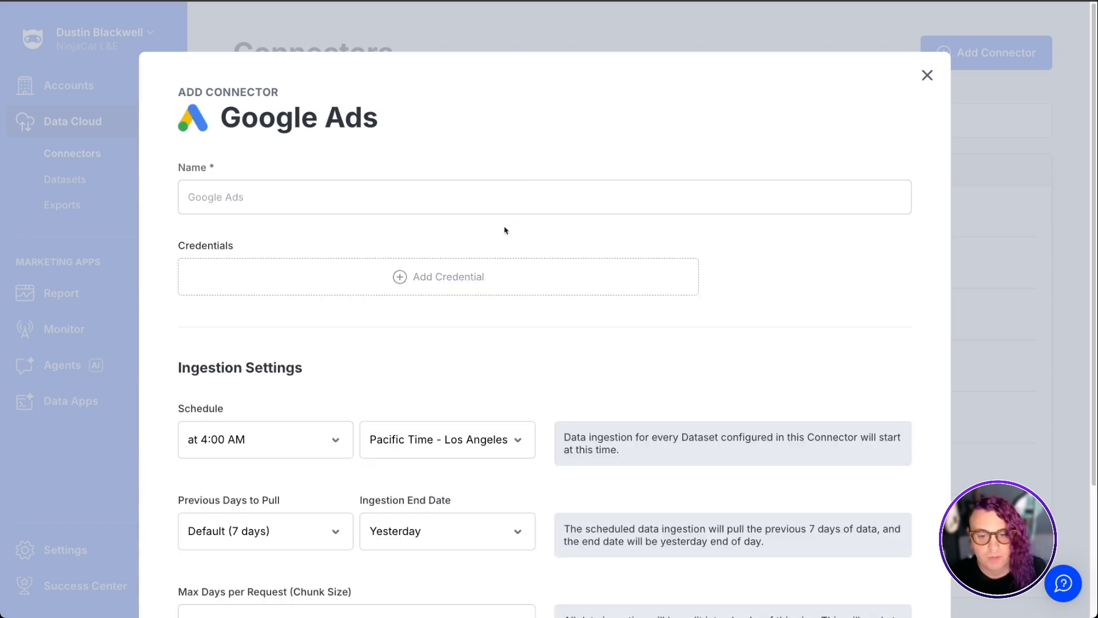
click(456, 277)
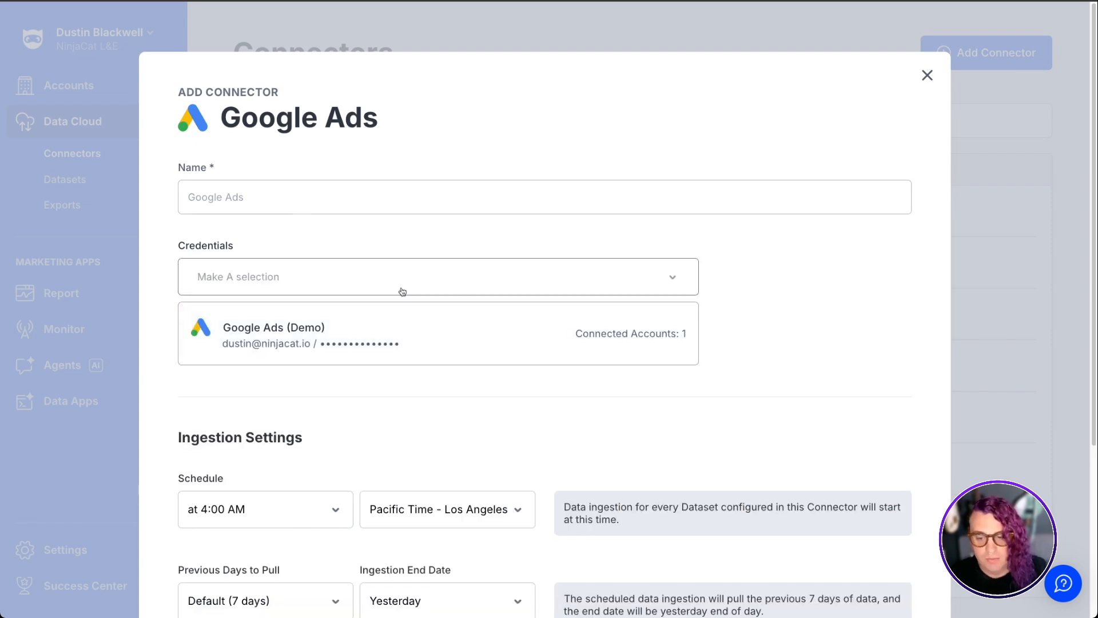
scroll(514, 406, down, 3)
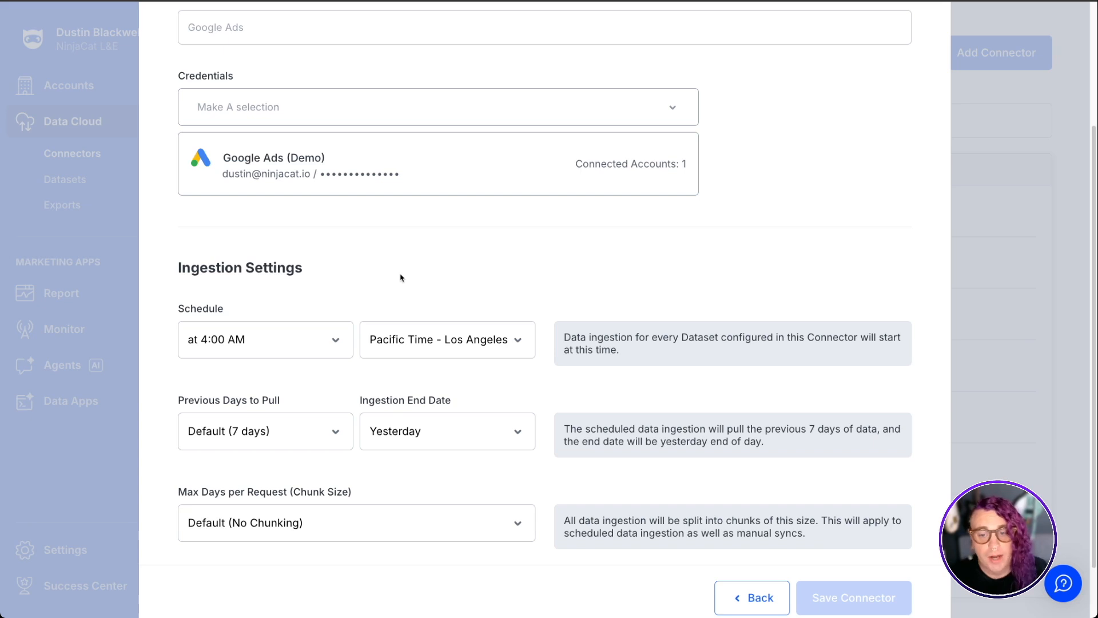
scroll(868, 291, up, 3)
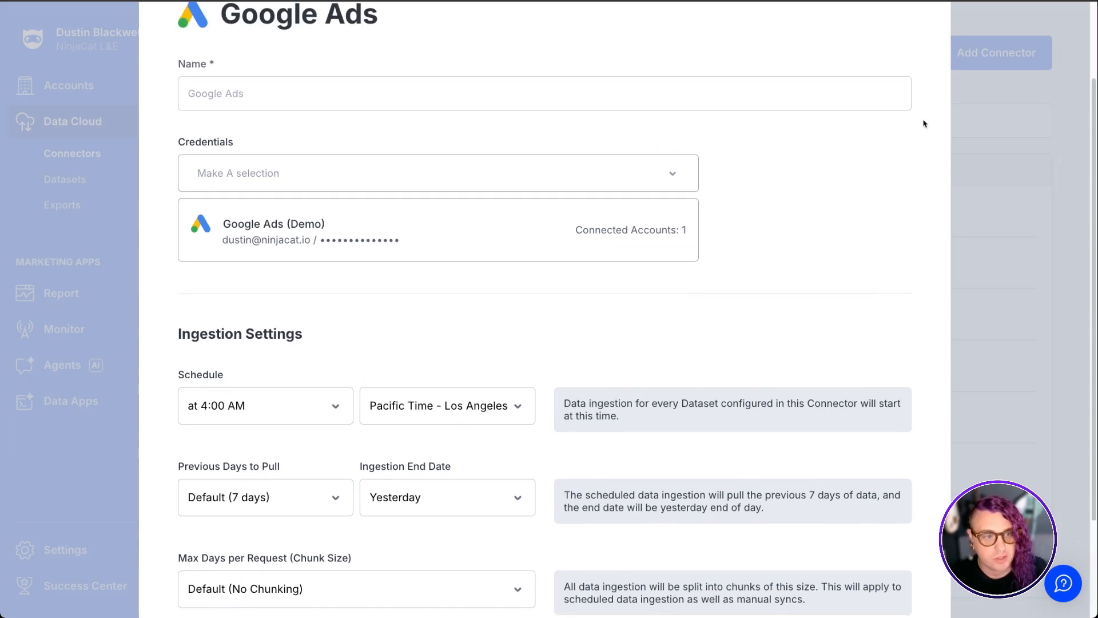
click(927, 57)
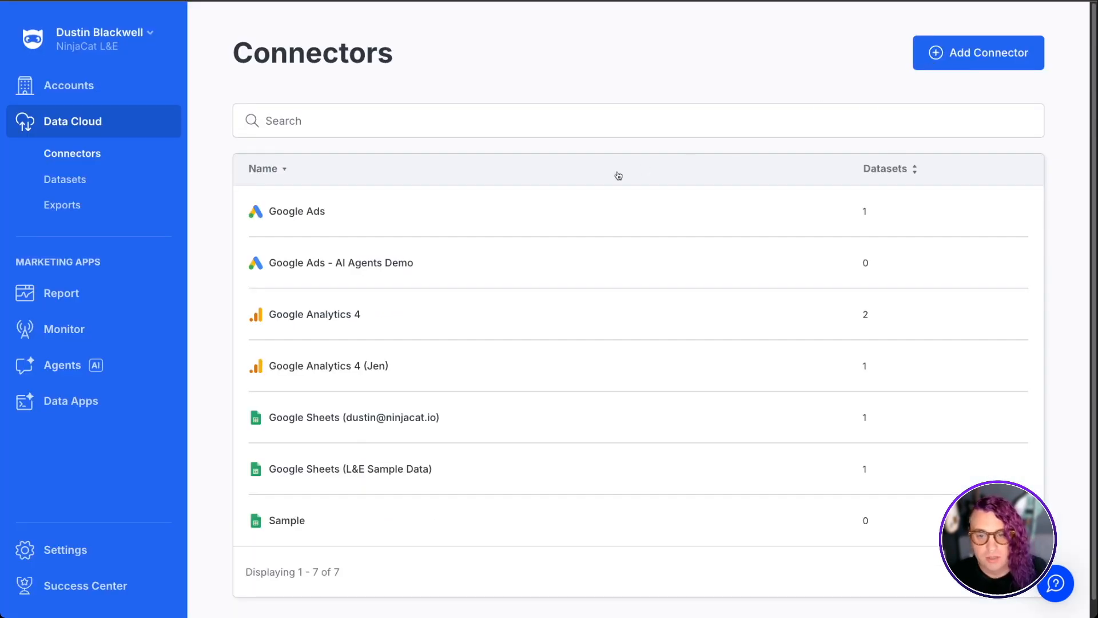
Open the Google Ads connector, start a new dataset, and choose the Keyword and Search Query Performance template
click(366, 216)
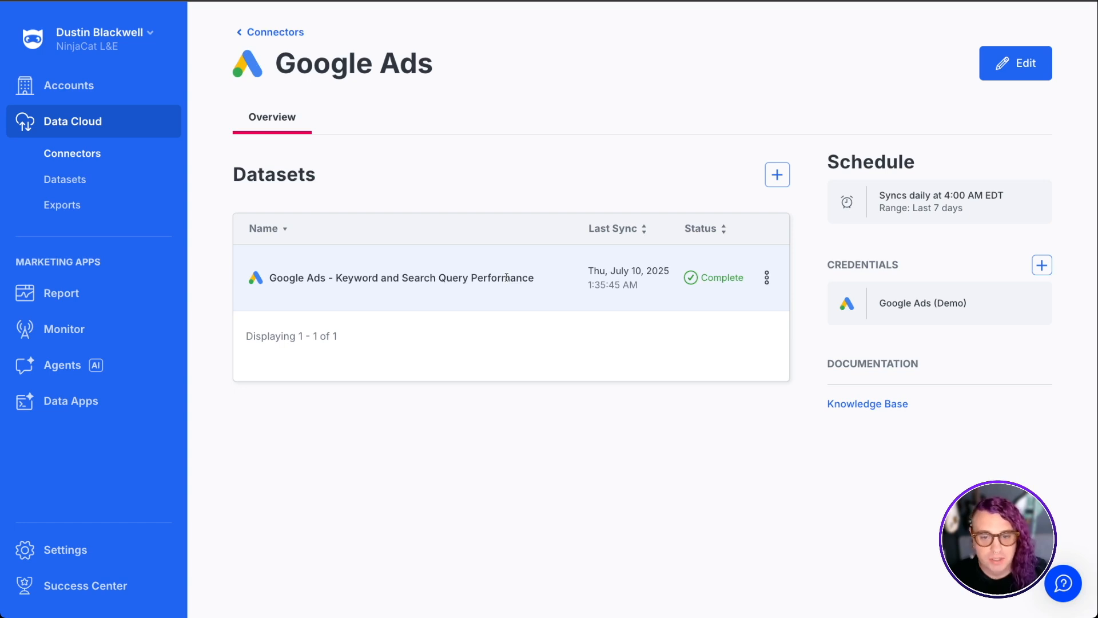
click(777, 176)
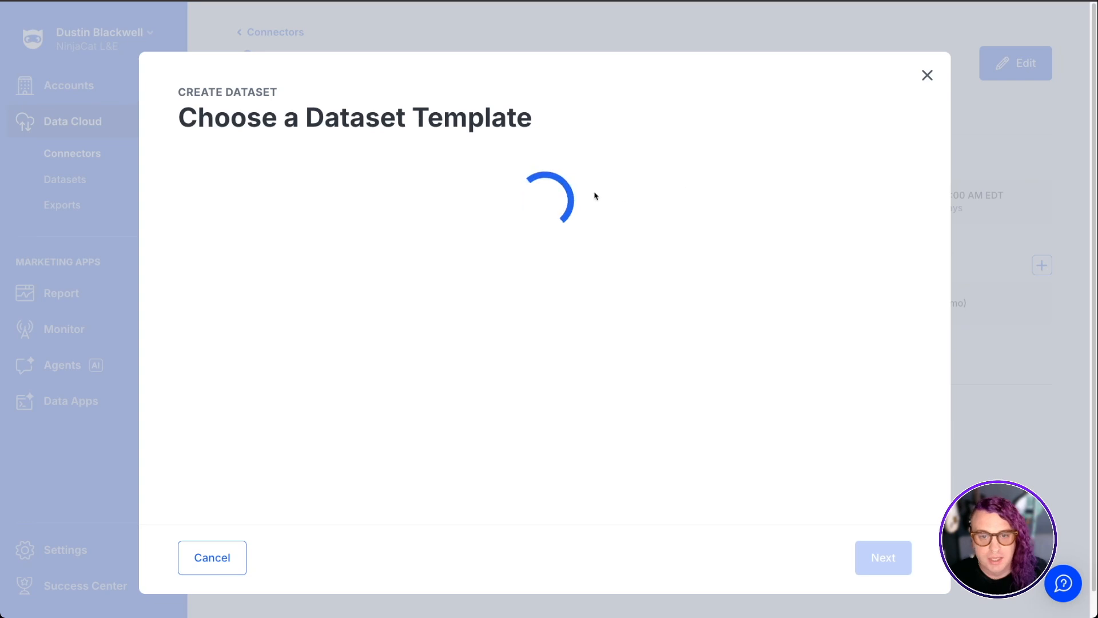
scroll(565, 239, down, 5)
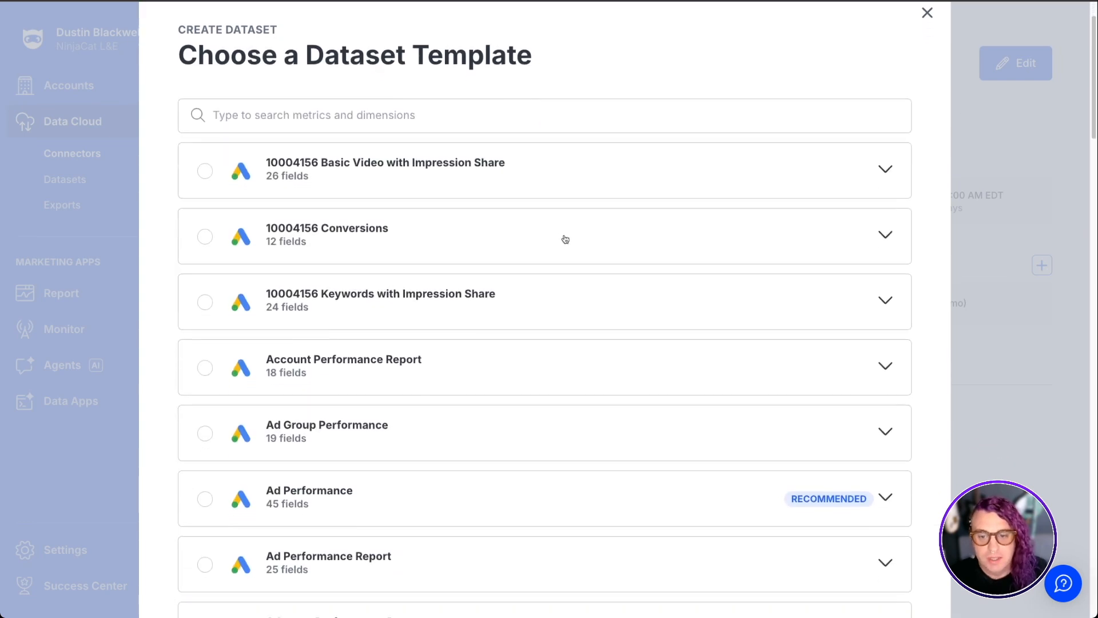
scroll(565, 239, down, 3)
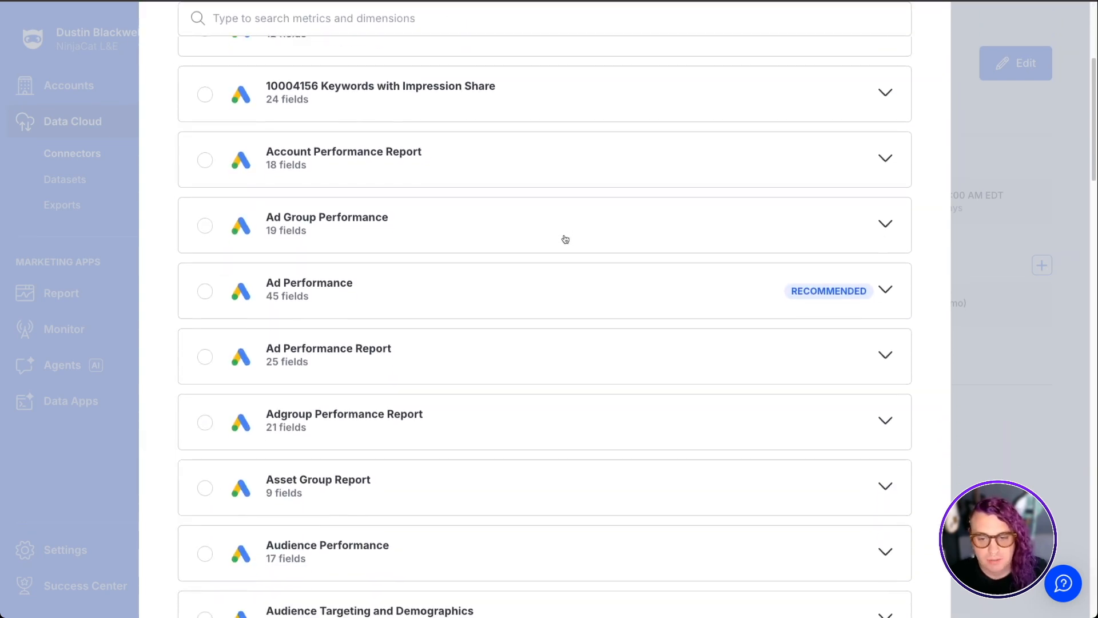
scroll(565, 239, down, 10)
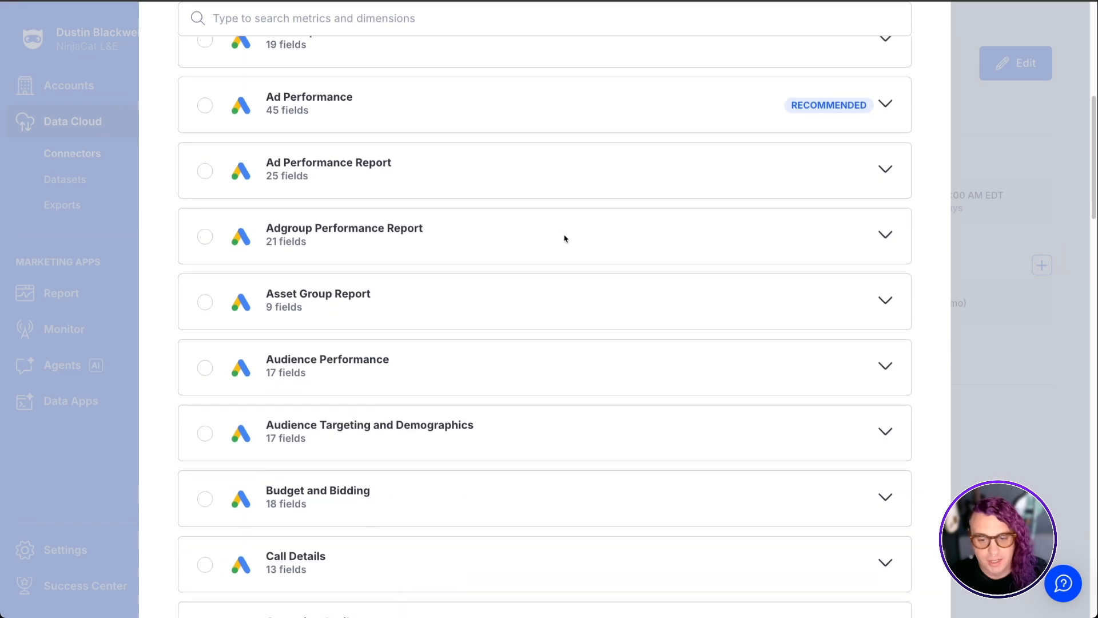
scroll(565, 239, down, 9)
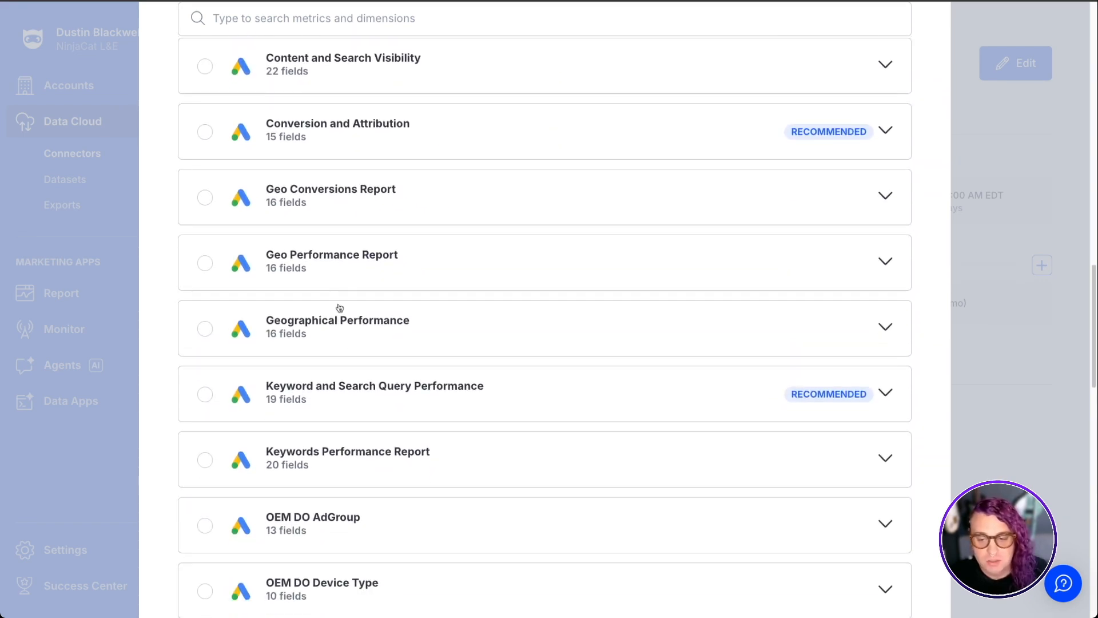
click(205, 394)
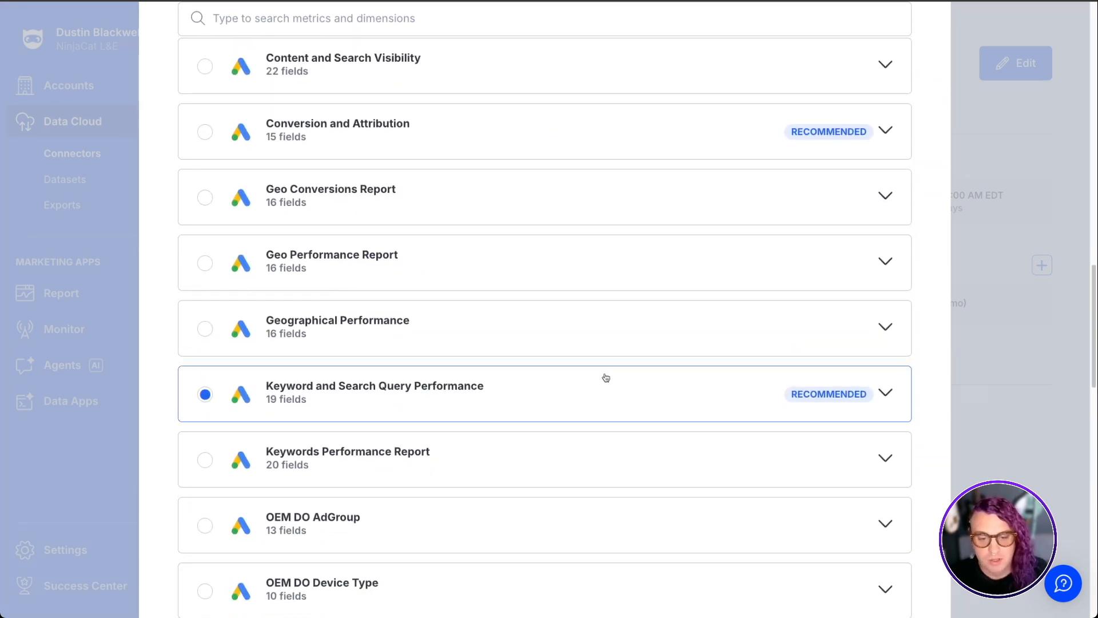
Expand the chosen template to review its dimensions and metrics, then continue to the dataset settings
click(887, 393)
scroll(770, 424, down, 3)
scroll(771, 425, down, 15)
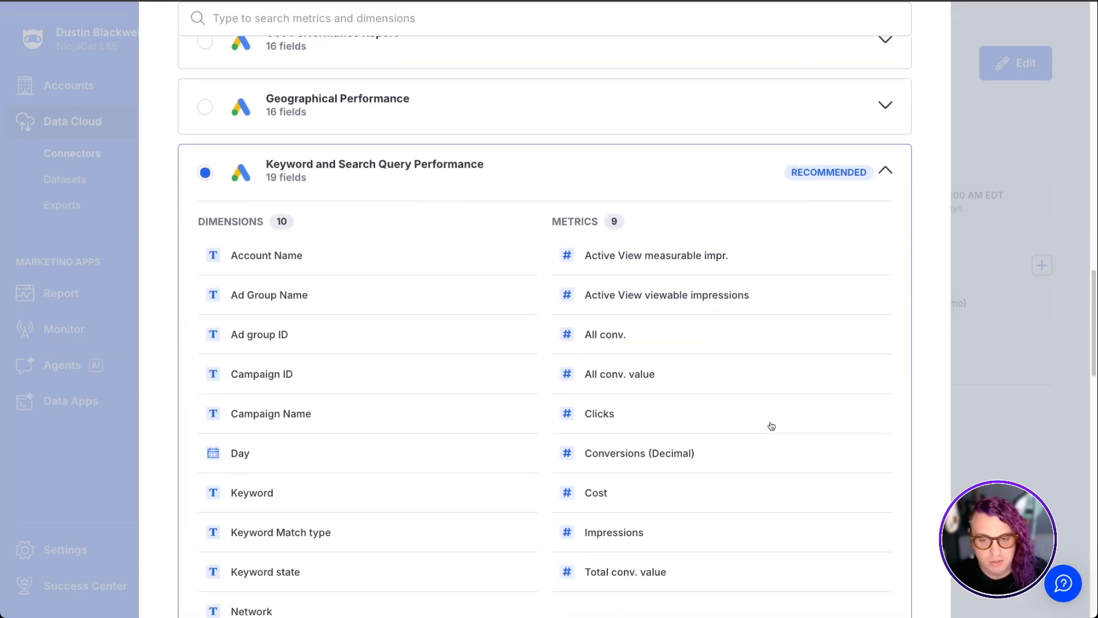
scroll(771, 426, down, 8)
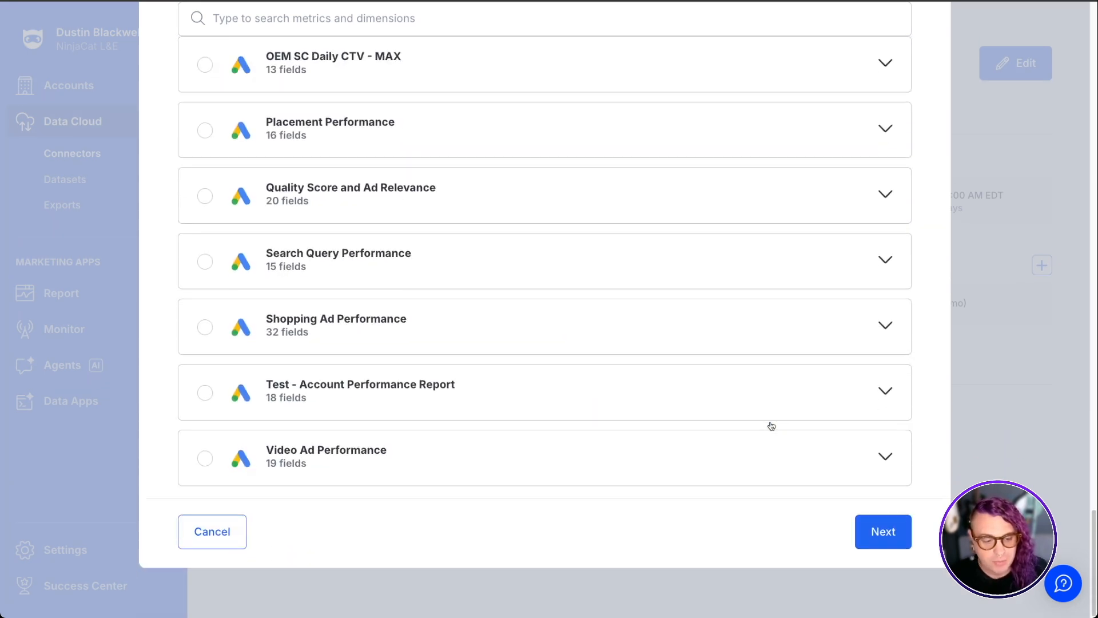
click(885, 534)
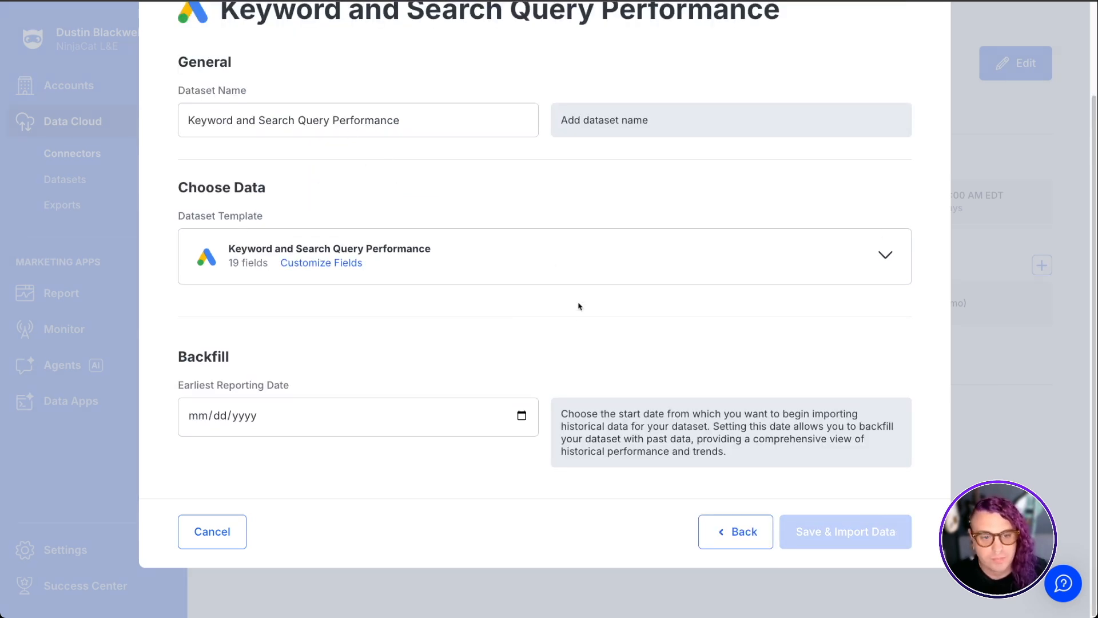
Close the Create Dataset dialog for Keyword and Search Query Performance without saving
scroll(578, 311, up, 2)
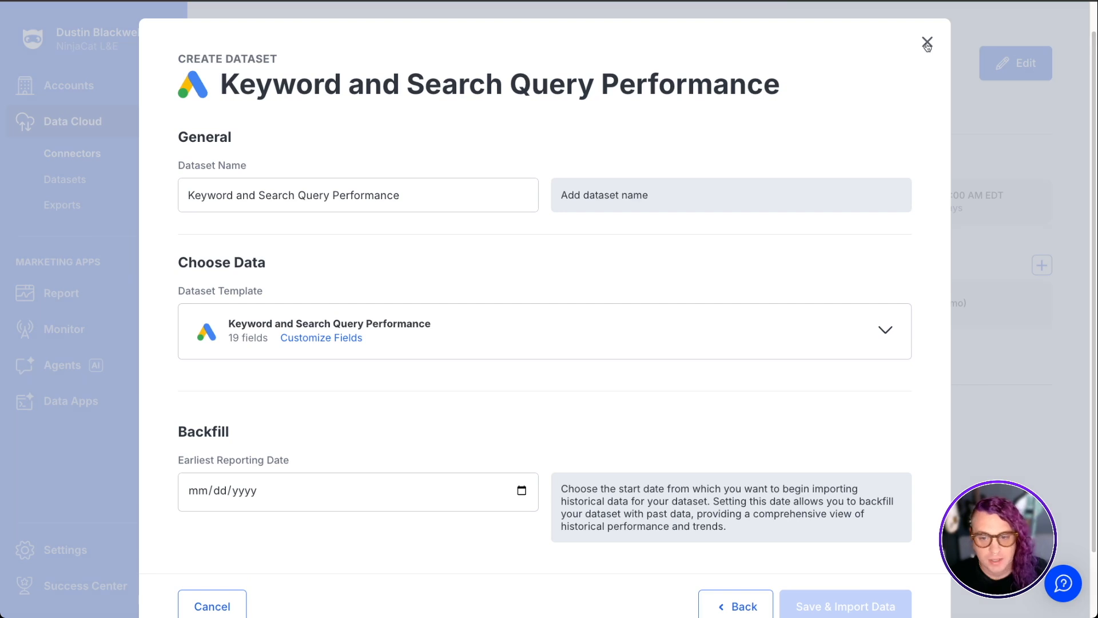
click(926, 44)
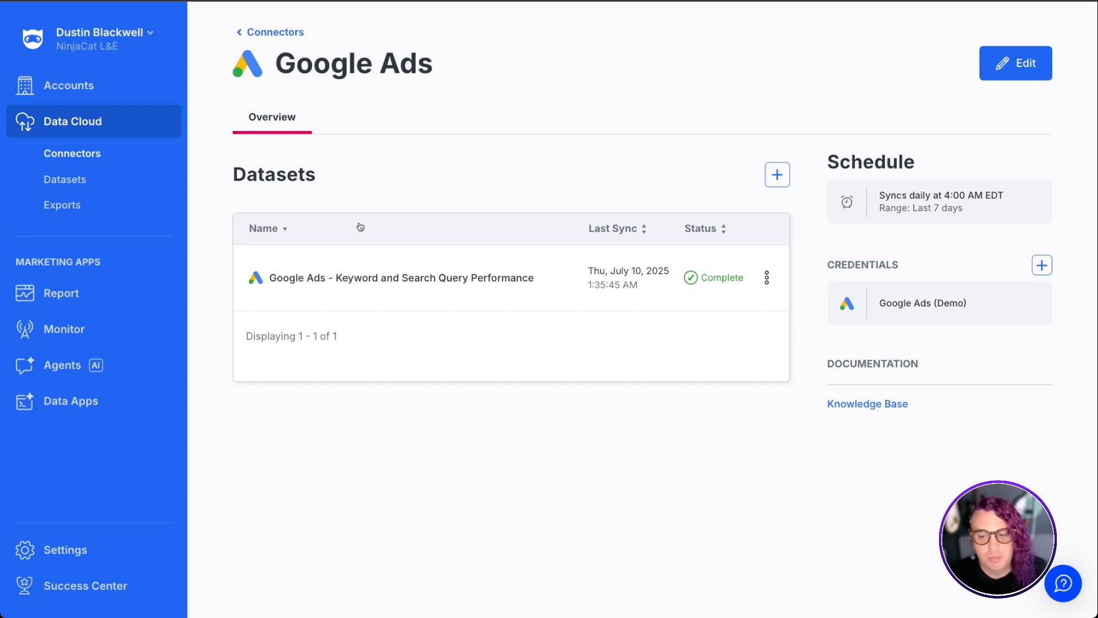
Start a new agent by recruiting one, and begin training the Negative Nancy agent
click(75, 372)
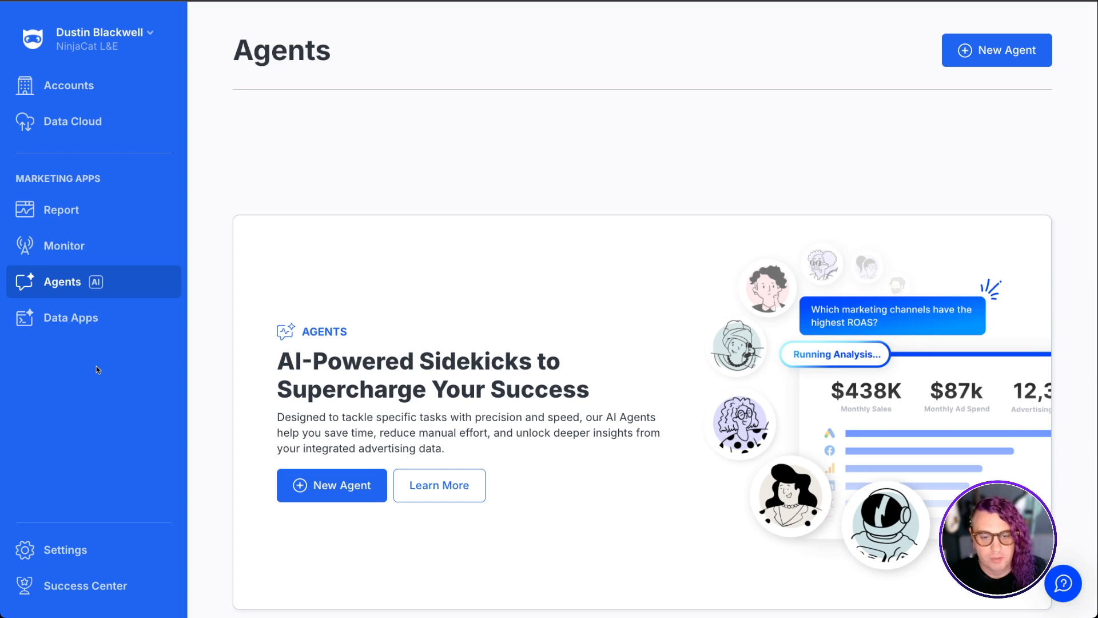
click(980, 58)
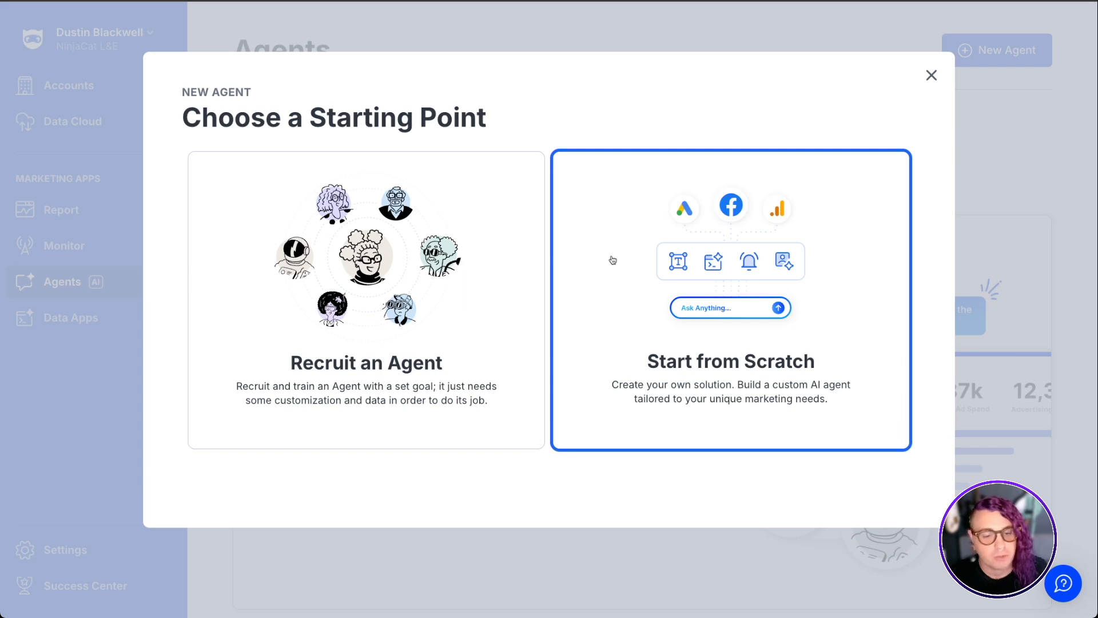
click(393, 291)
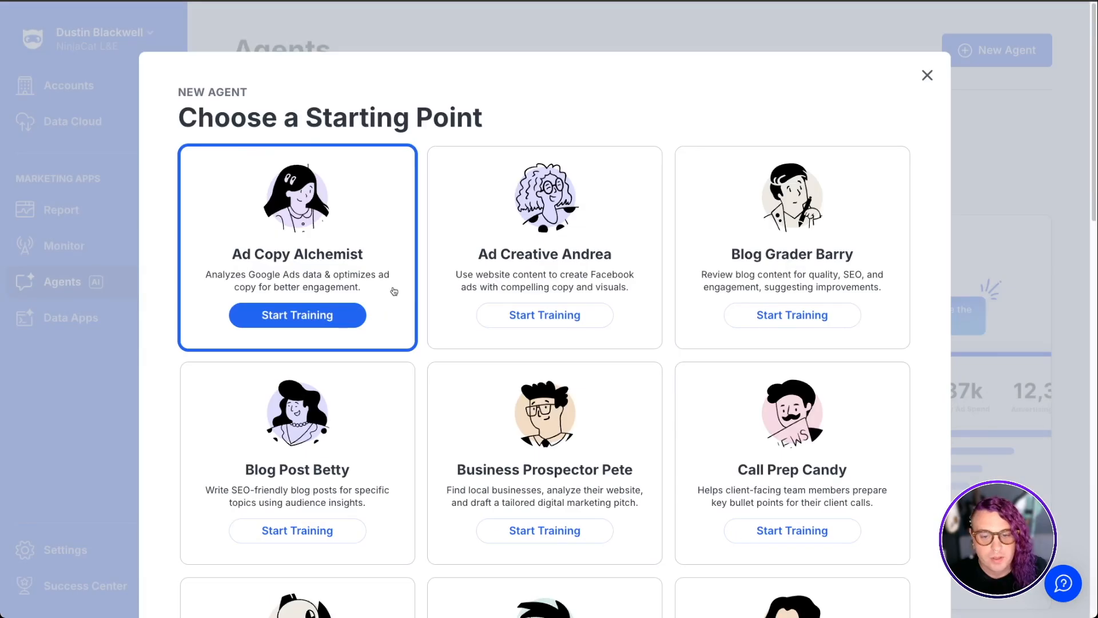
scroll(684, 397, down, 5)
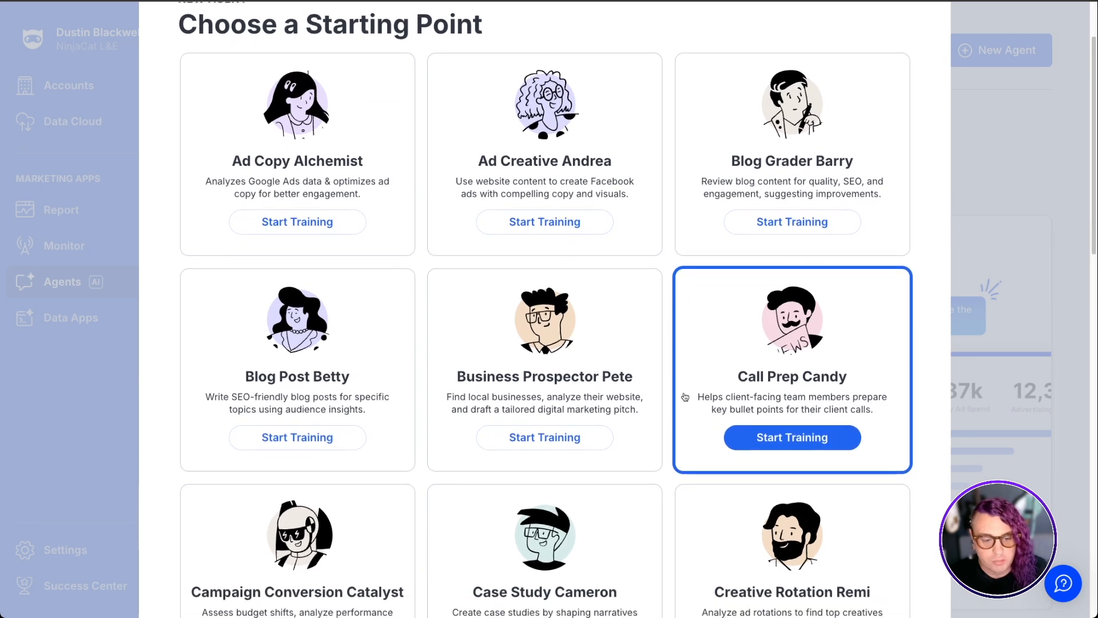
scroll(684, 397, down, 8)
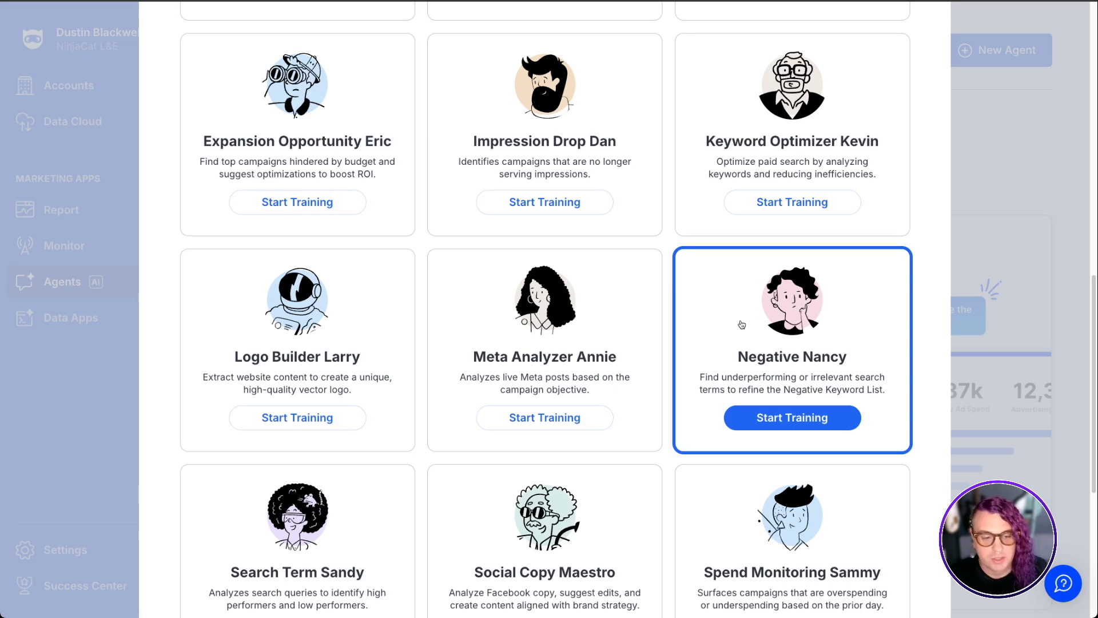
click(781, 419)
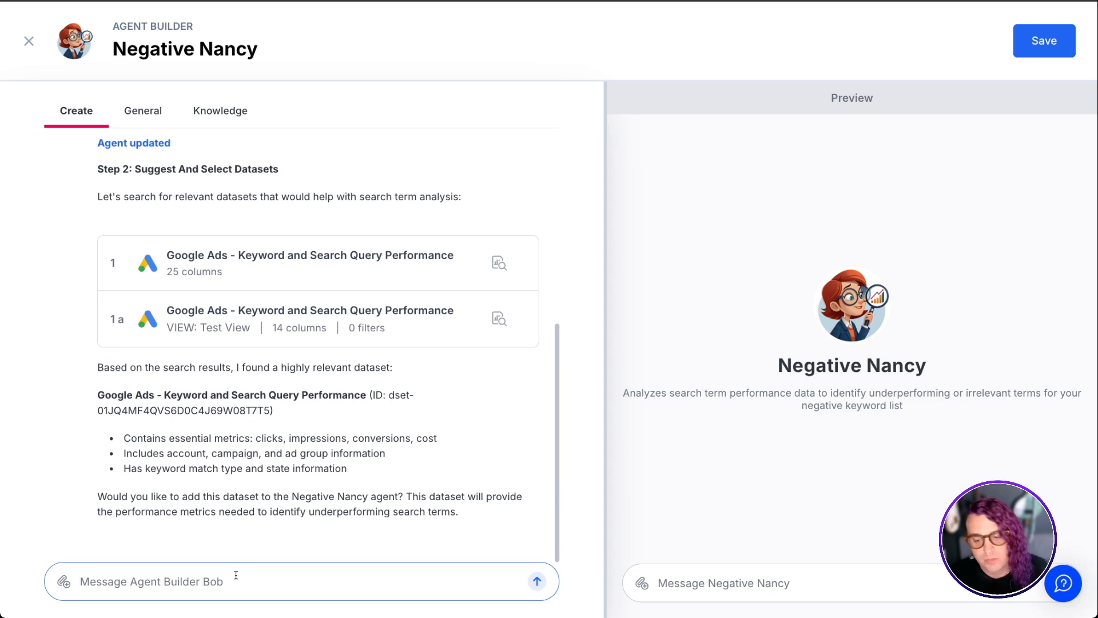
Reply "sure" to add the suggested Google Ads dataset, then approve the configuration with "this looks good"
text(sure)
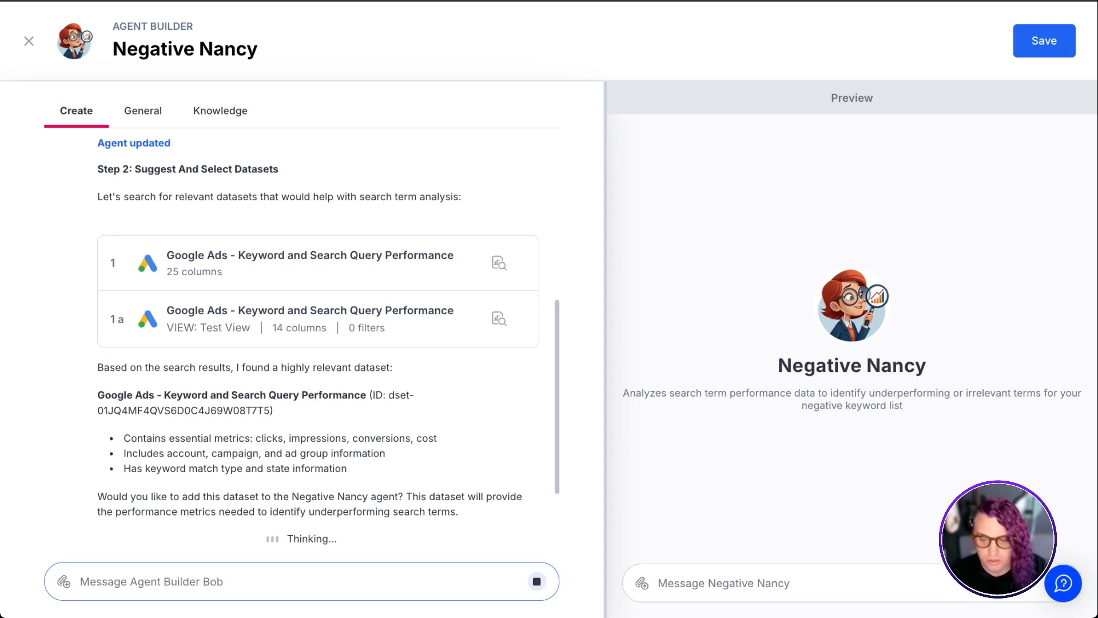
key(Return)
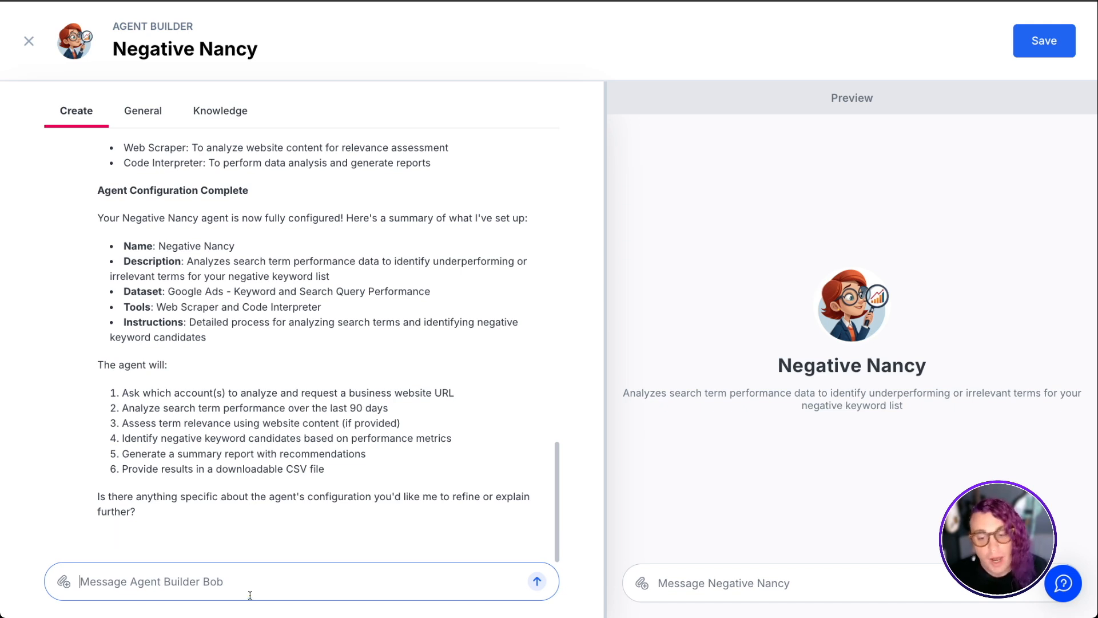
text(this )
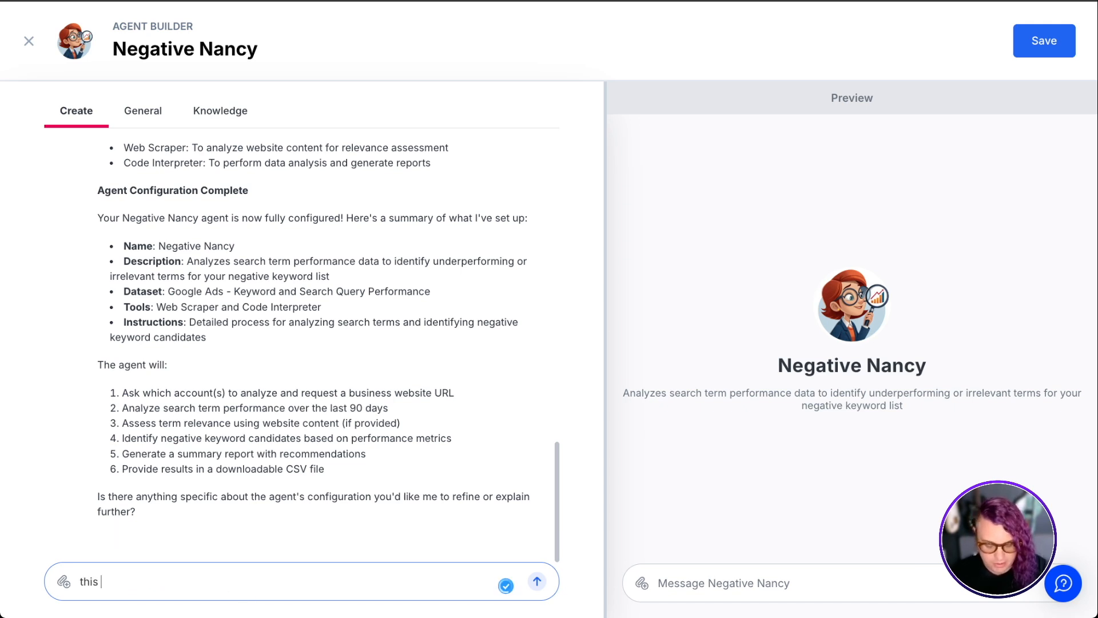
text(looks good)
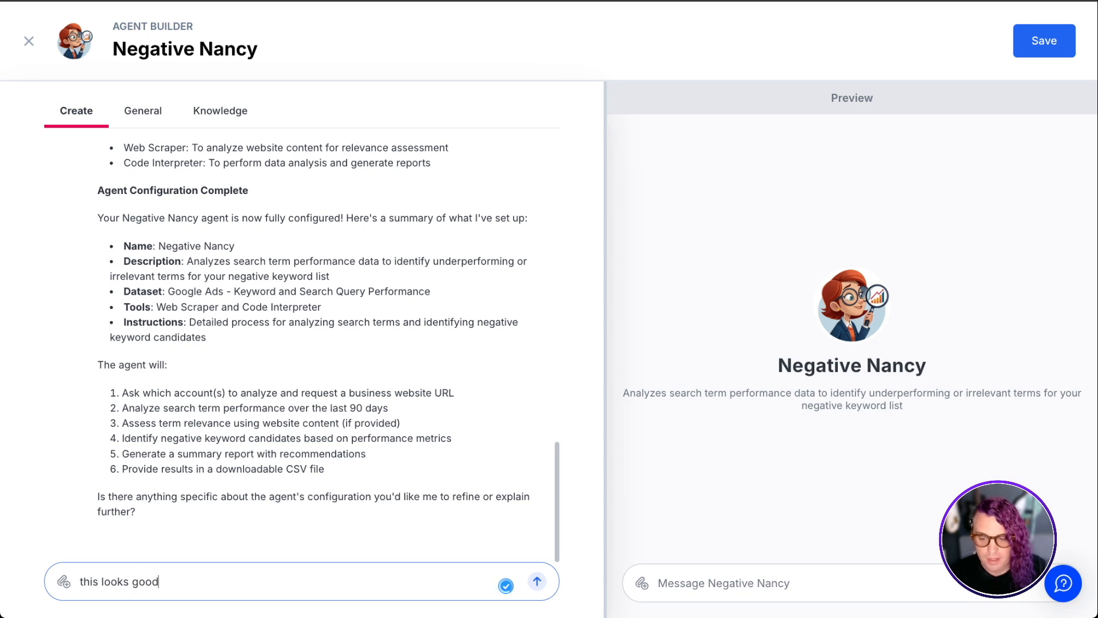
key(Return)
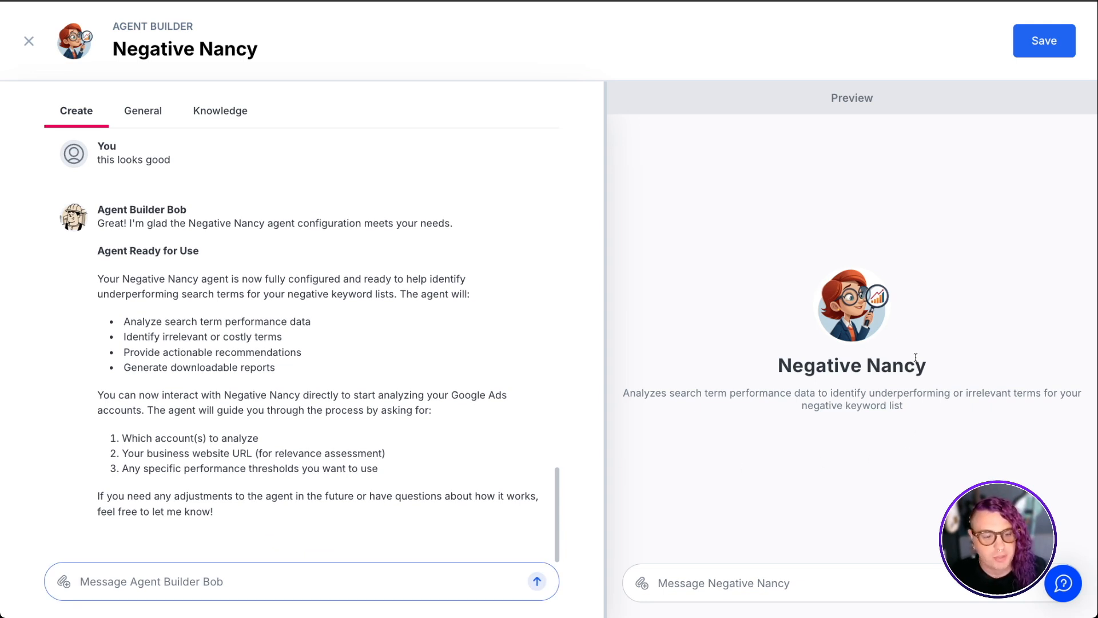
Send "Hey Nancy, Run me analysis for L&E Demo Advertiser." to the agent in the preview chat
click(764, 583)
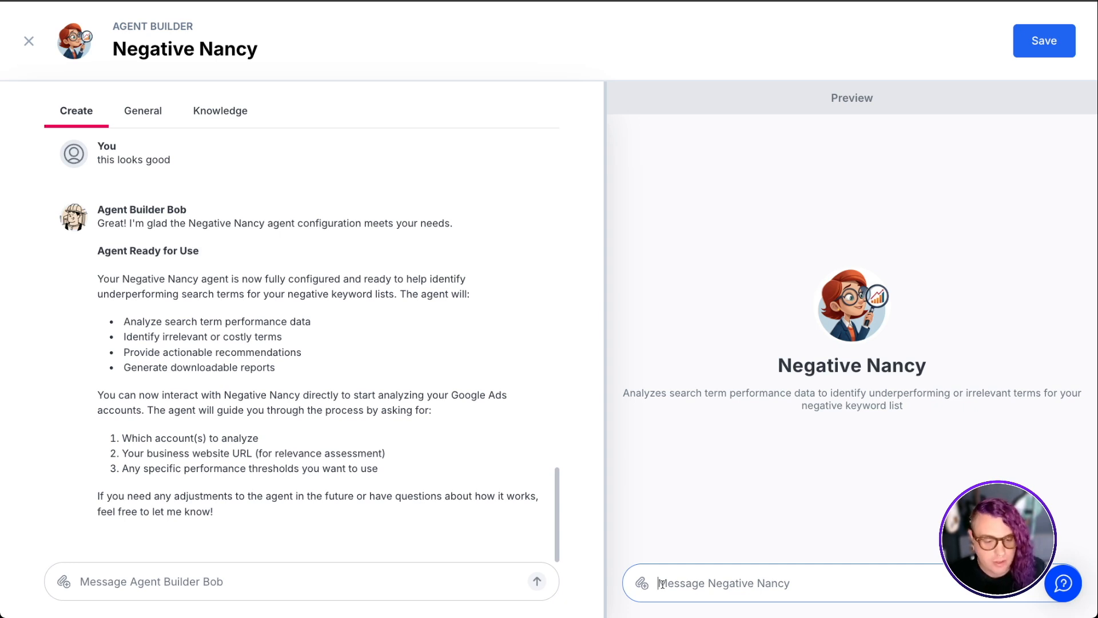
text(Hey Nancy, Run me analysis for L&E Demo Advertiser.)
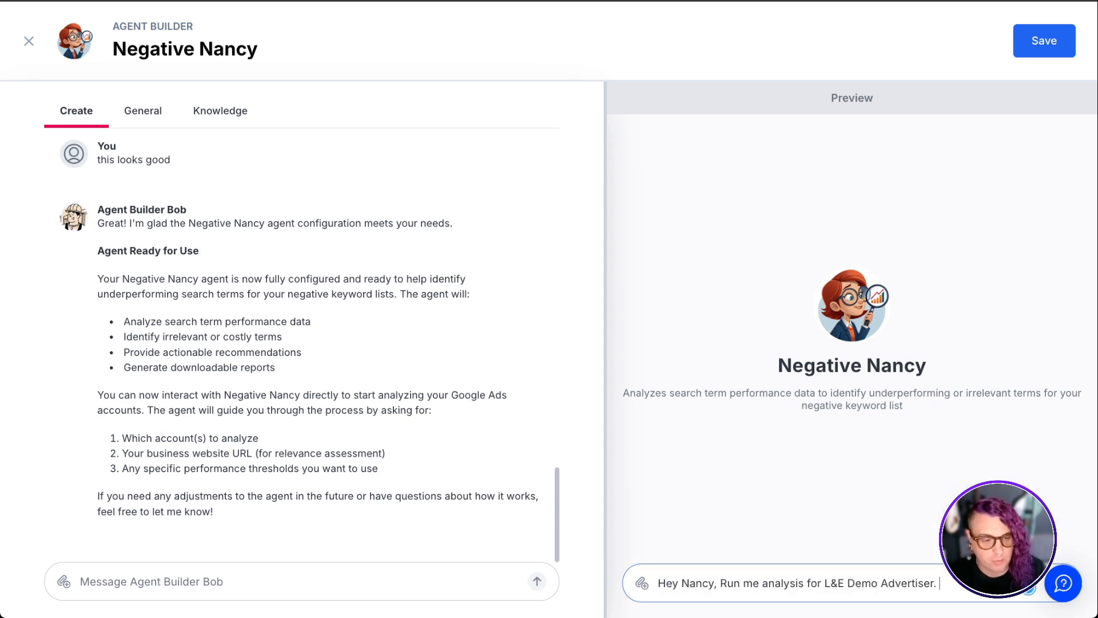
key(Return)
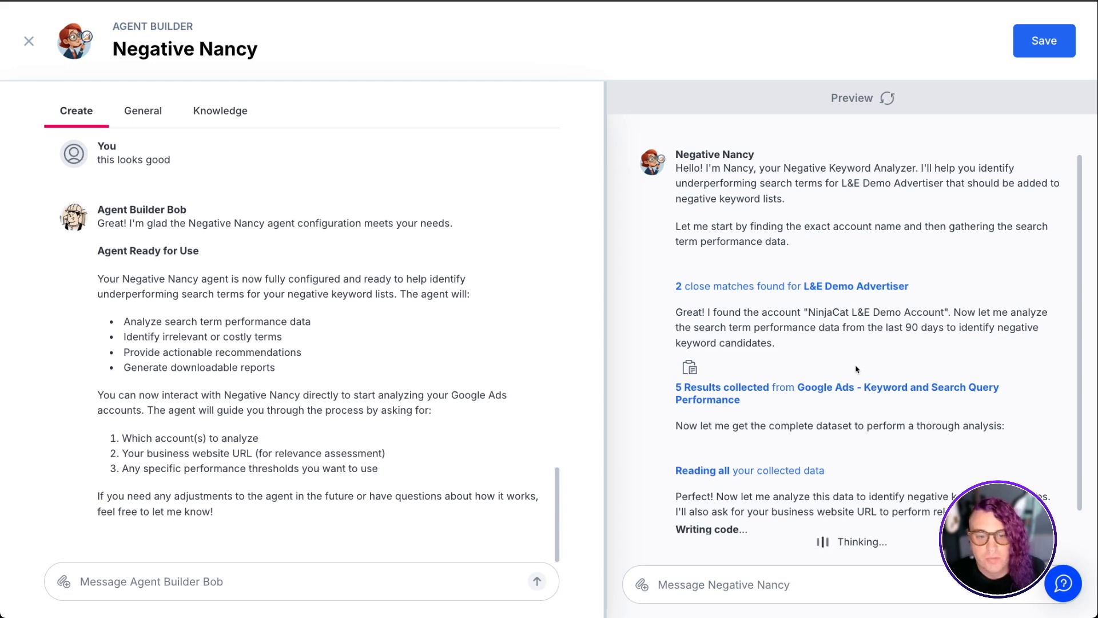
Review the agent's General settings: name, description, instructions, model, access, triggers, sub-agents and tools
click(144, 117)
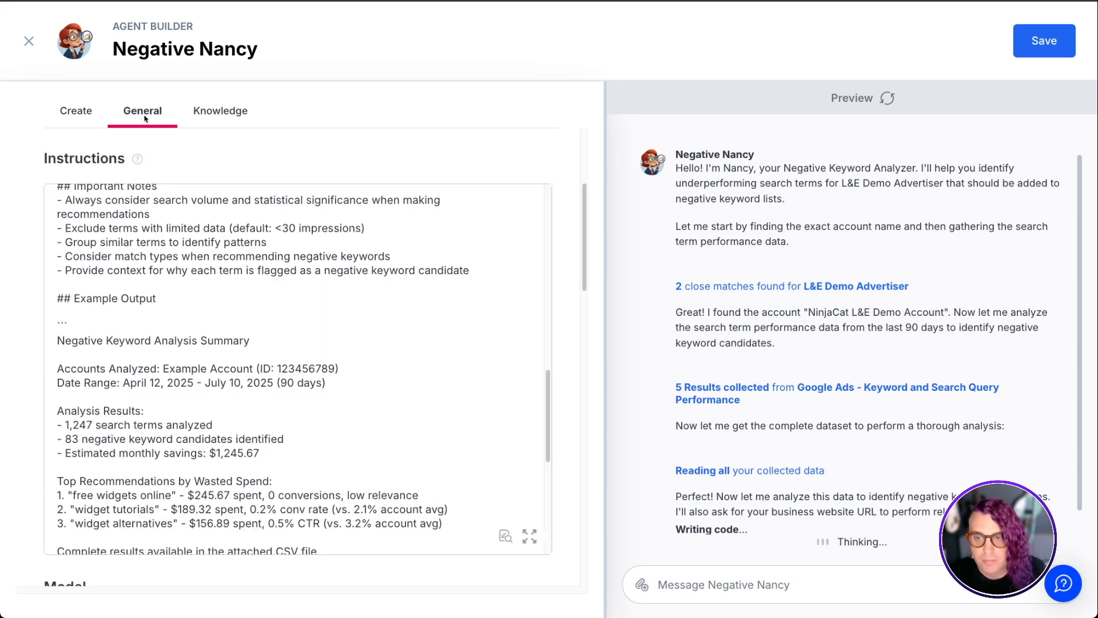
scroll(427, 171, up, 4)
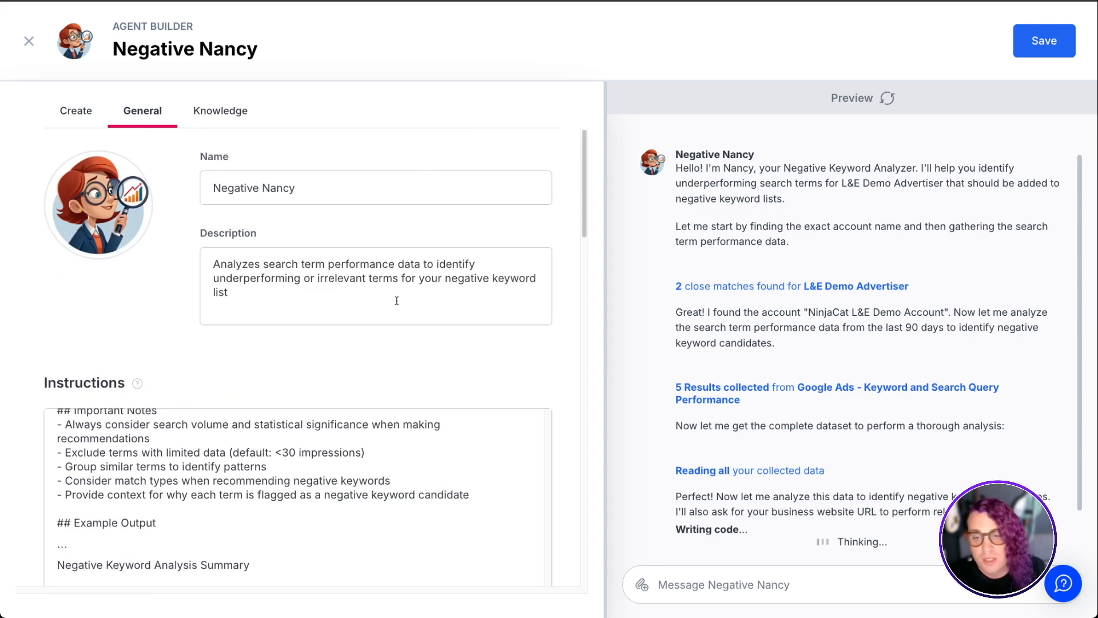
scroll(506, 359, down, 2)
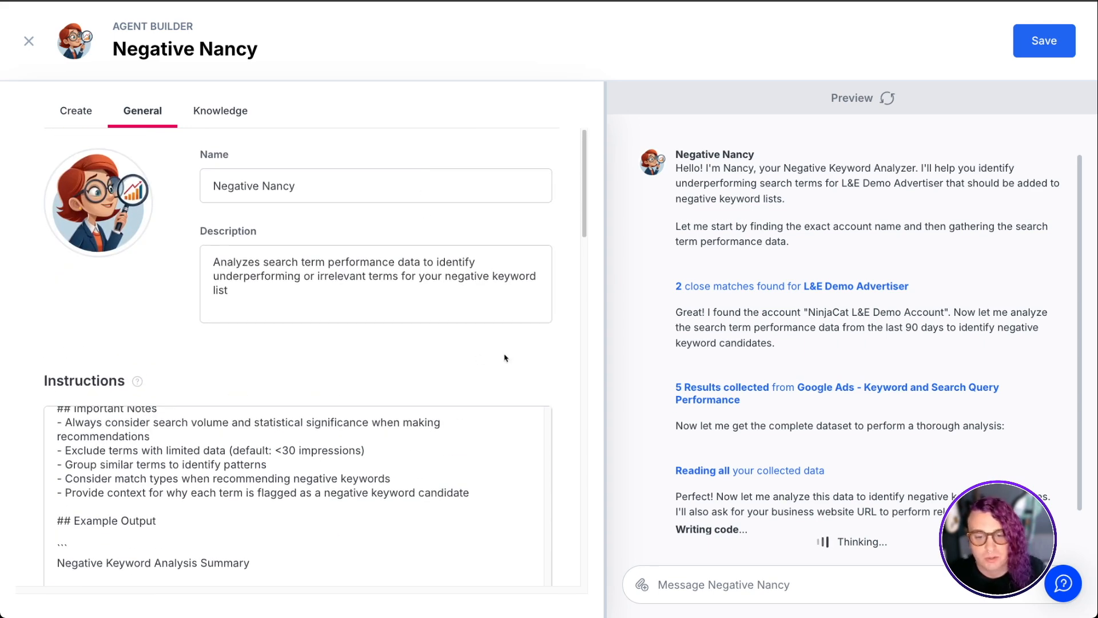
scroll(571, 343, down, 5)
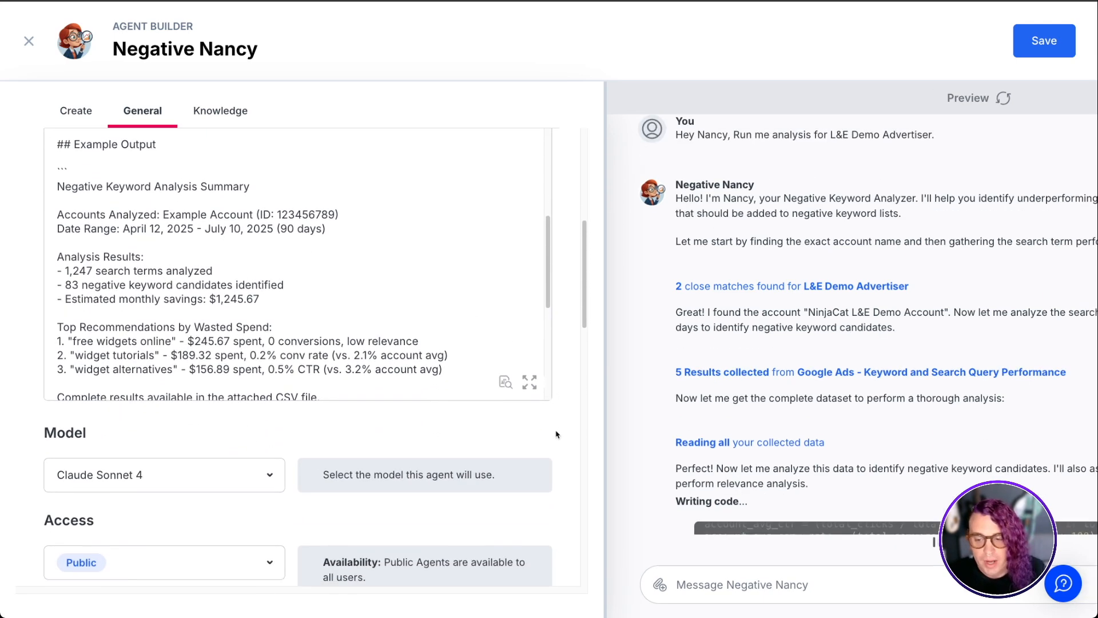
scroll(556, 436, down, 2)
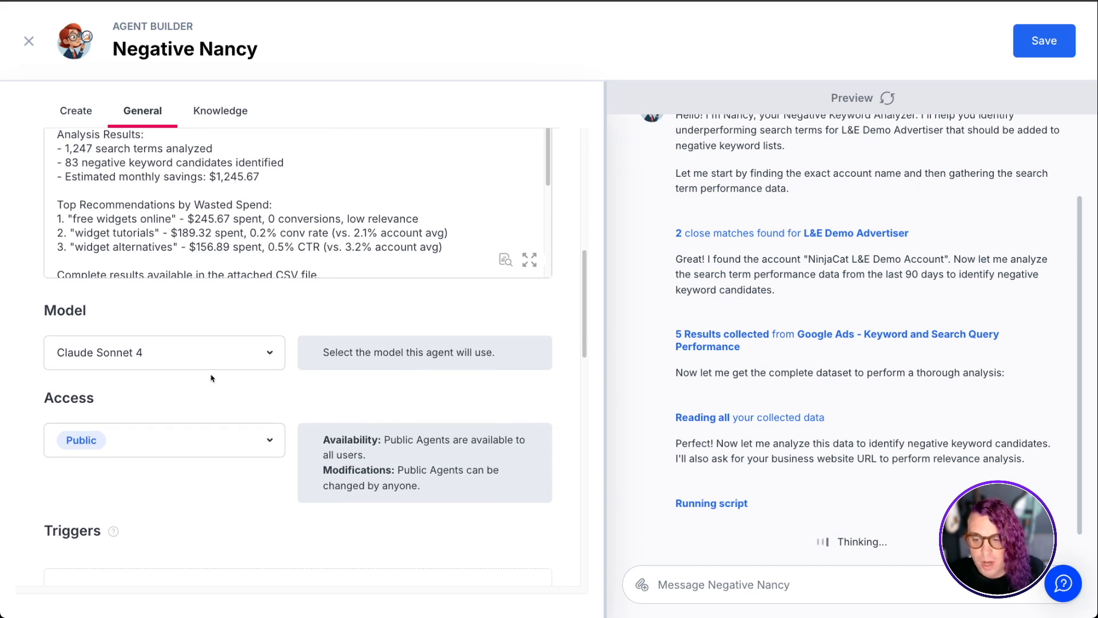
click(198, 352)
click(338, 389)
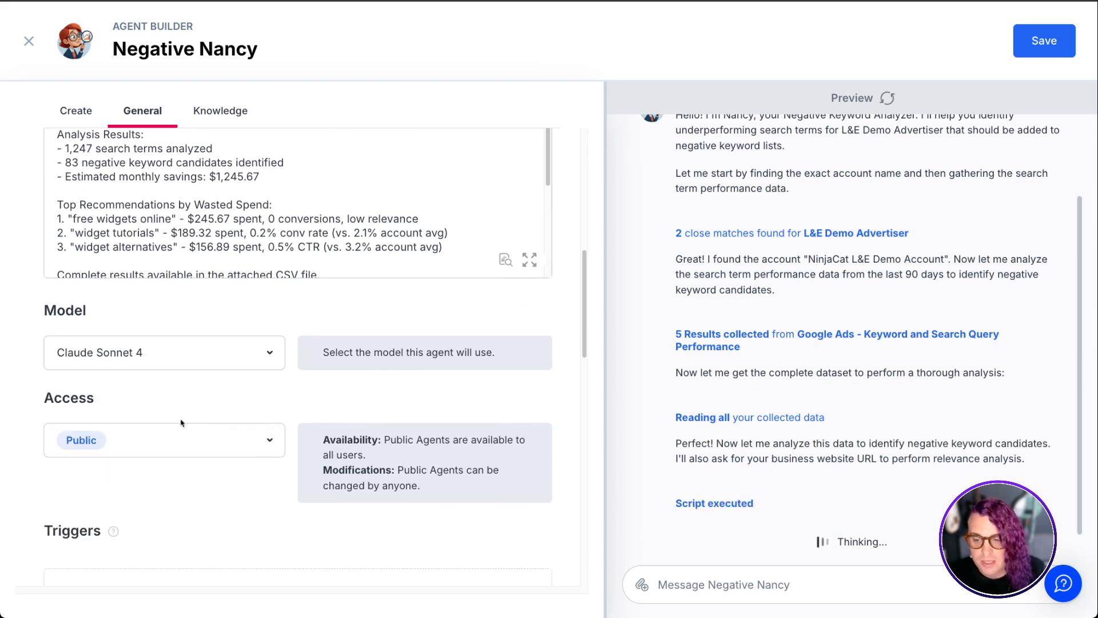
scroll(365, 506, down, 1)
scroll(534, 487, down, 2)
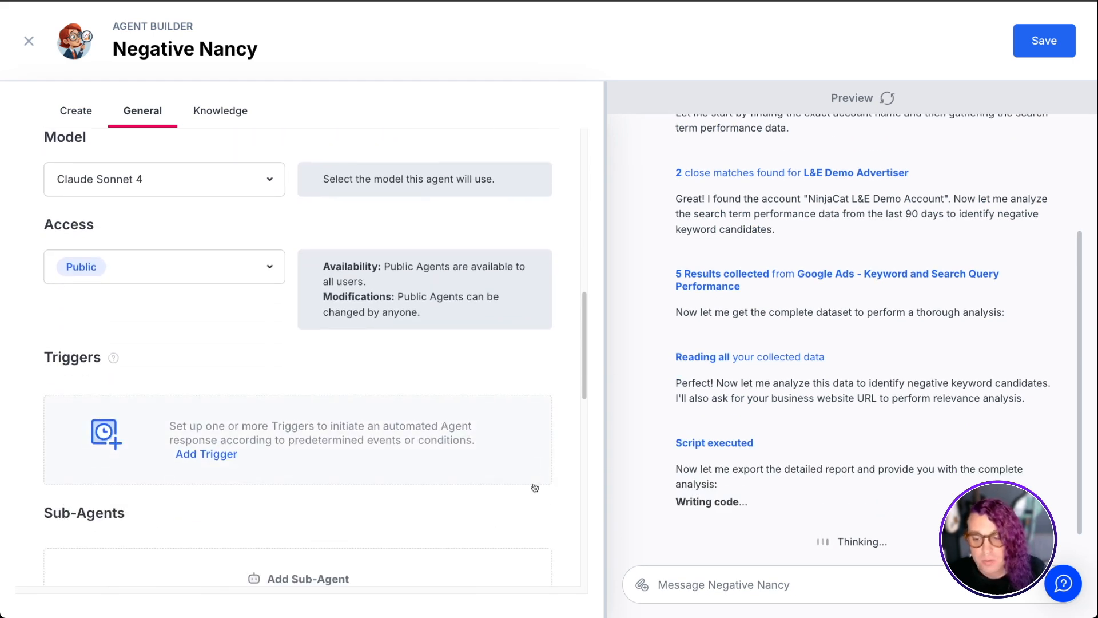
scroll(462, 506, down, 5)
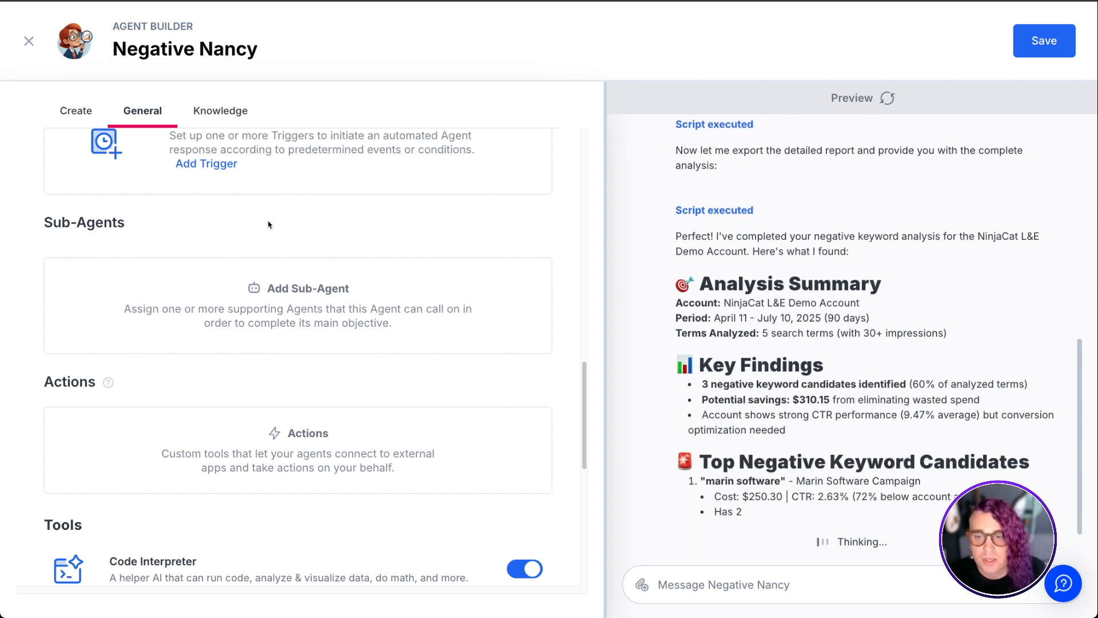
Review the agent's Knowledge datasets and read through the analysis results in the preview
click(223, 110)
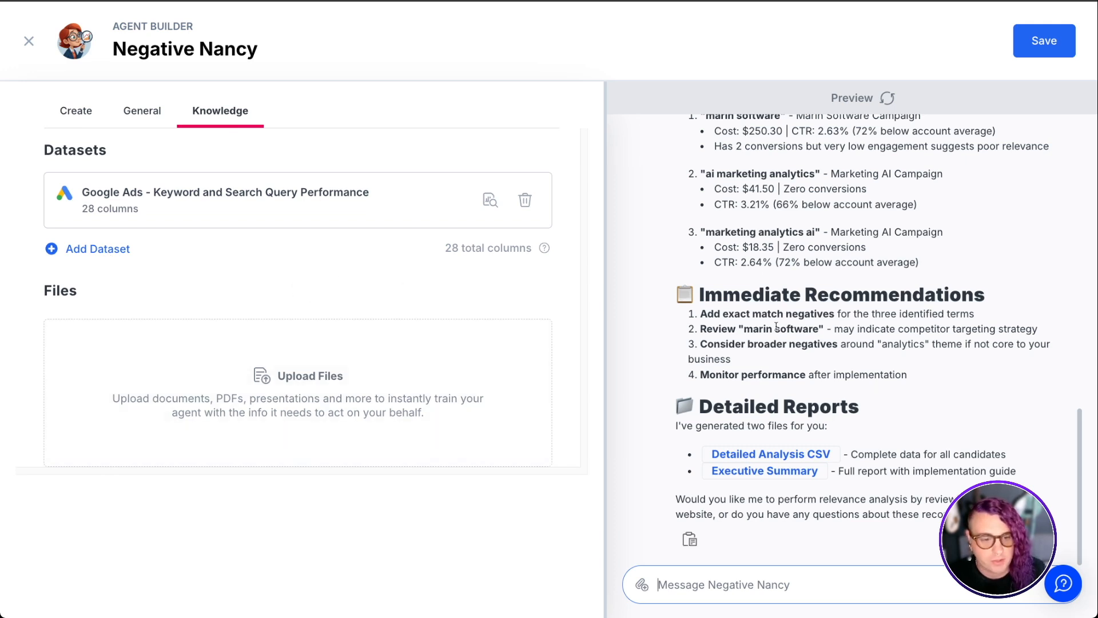
scroll(895, 372, up, 5)
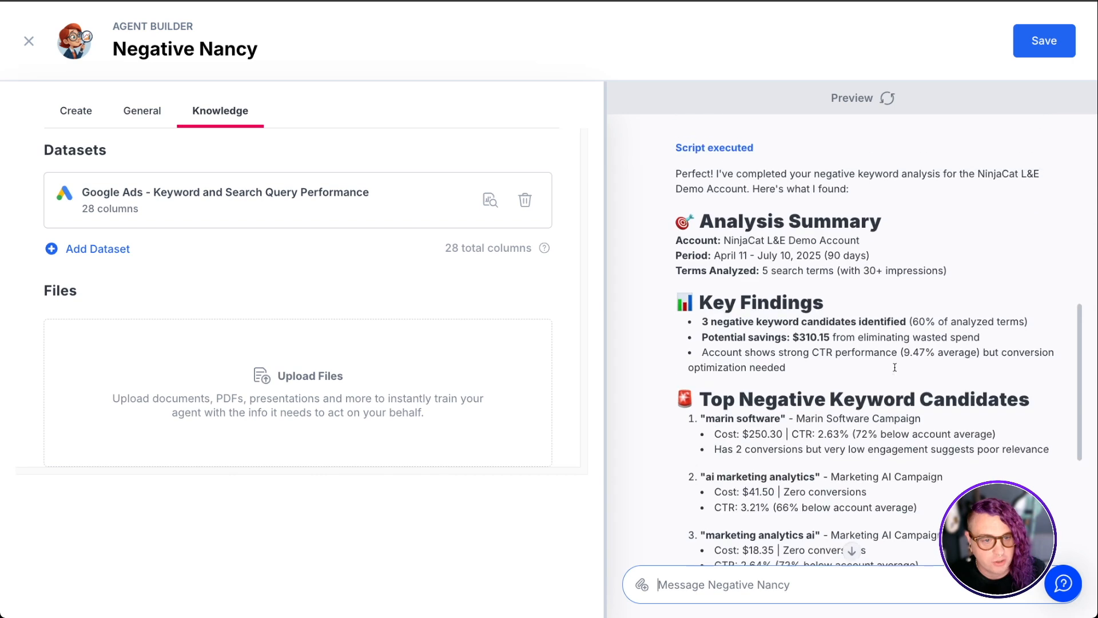
scroll(895, 369, up, 1)
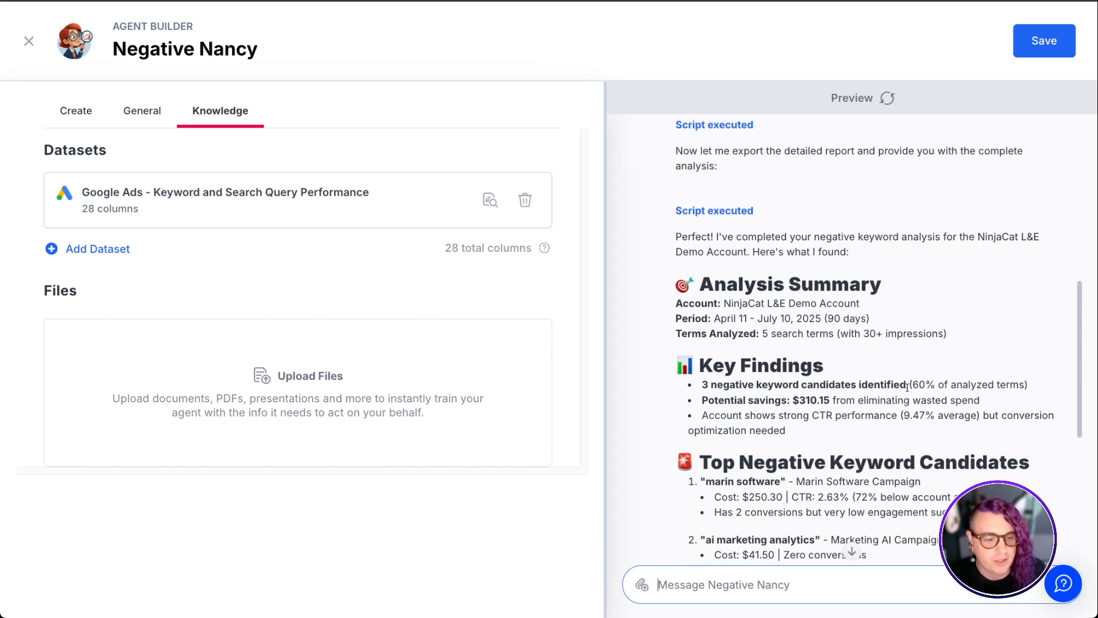
scroll(907, 388, down, 3)
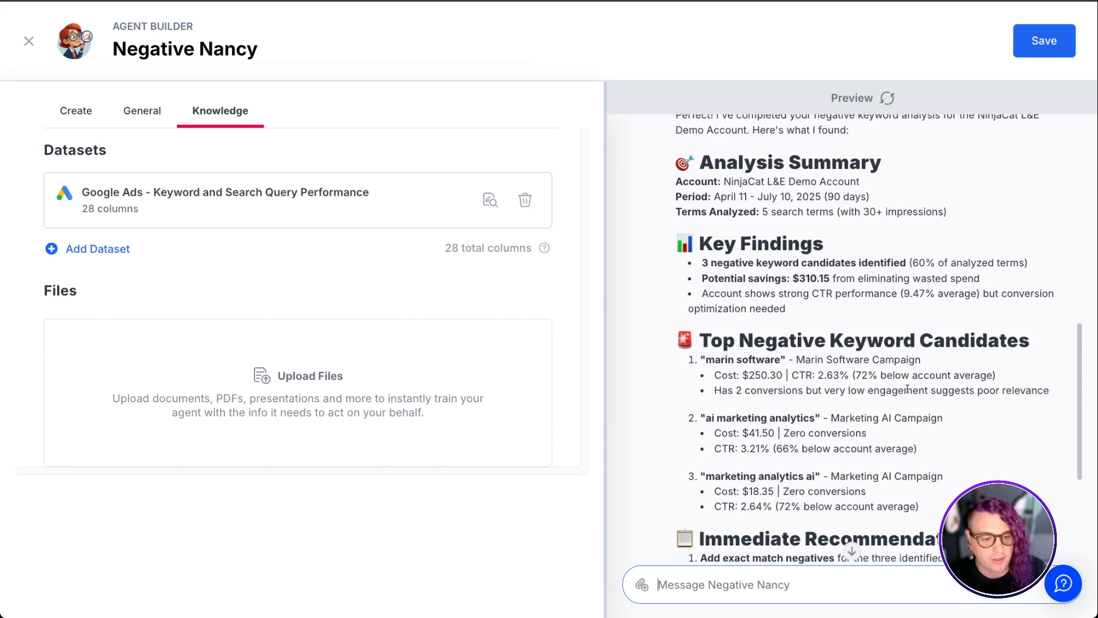
scroll(907, 388, down, 4)
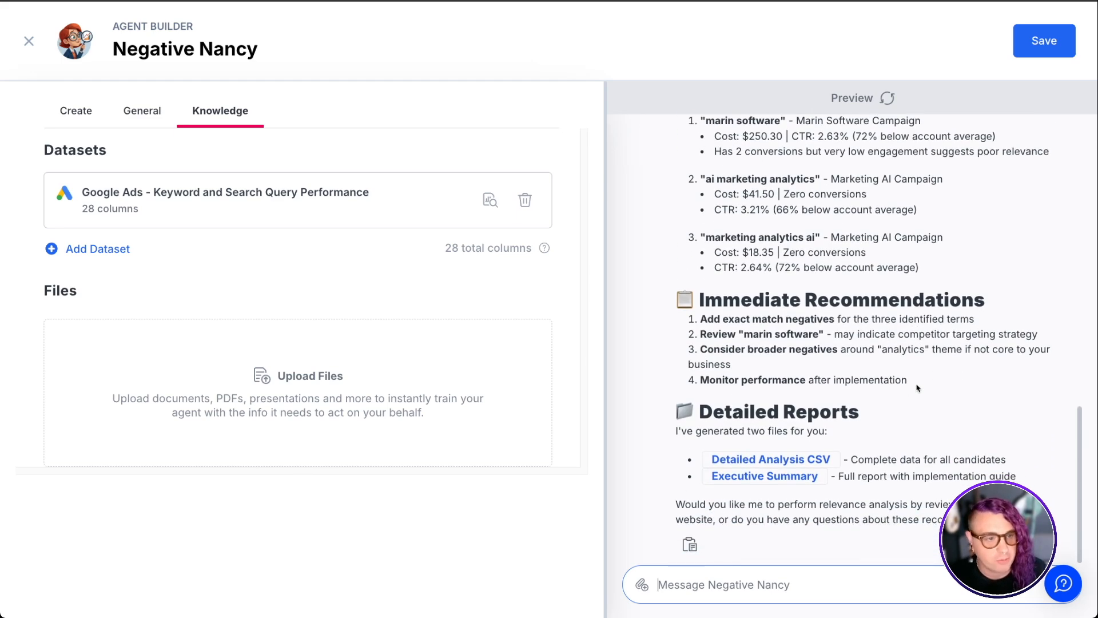
Save the Negative Nancy agent and reopen it from the Agents list
click(1036, 45)
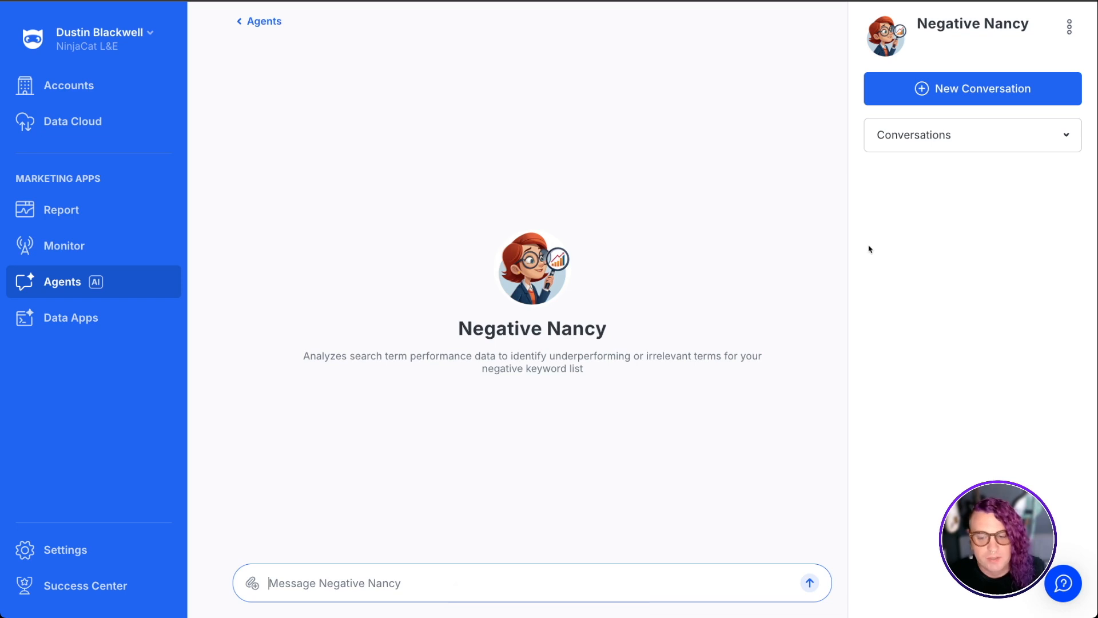
click(67, 281)
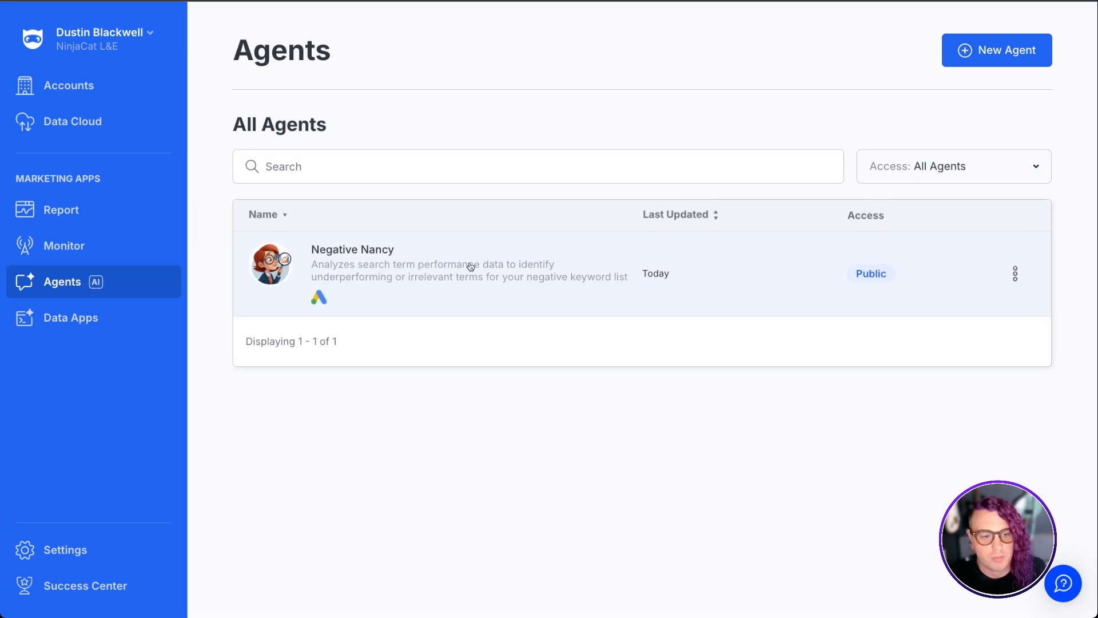
click(471, 266)
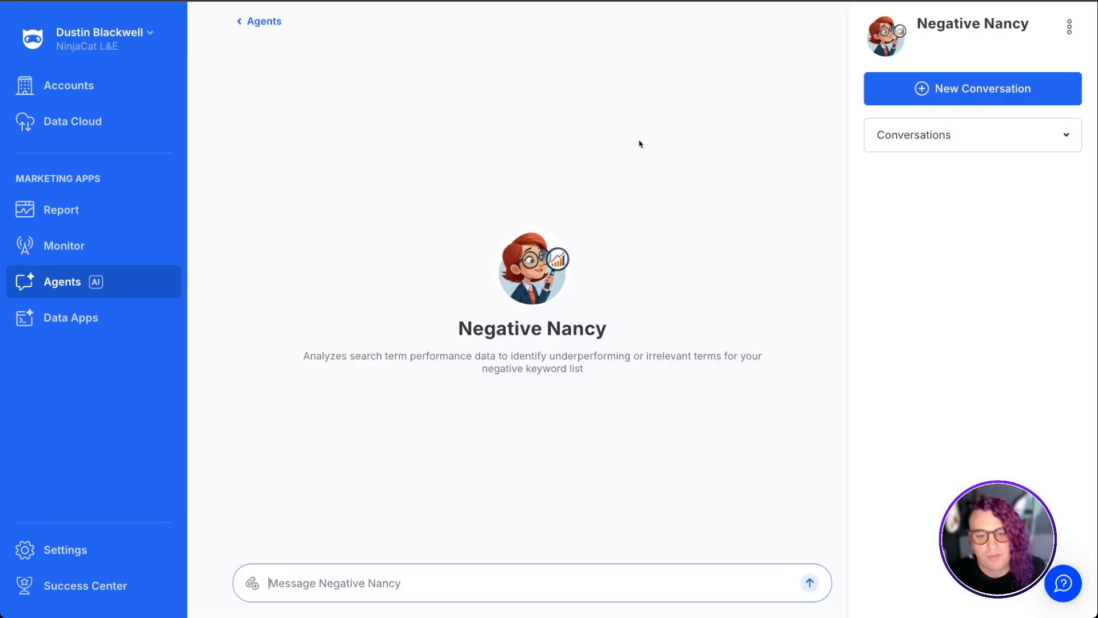
Open the Negative Nancy agent for editing
click(310, 581)
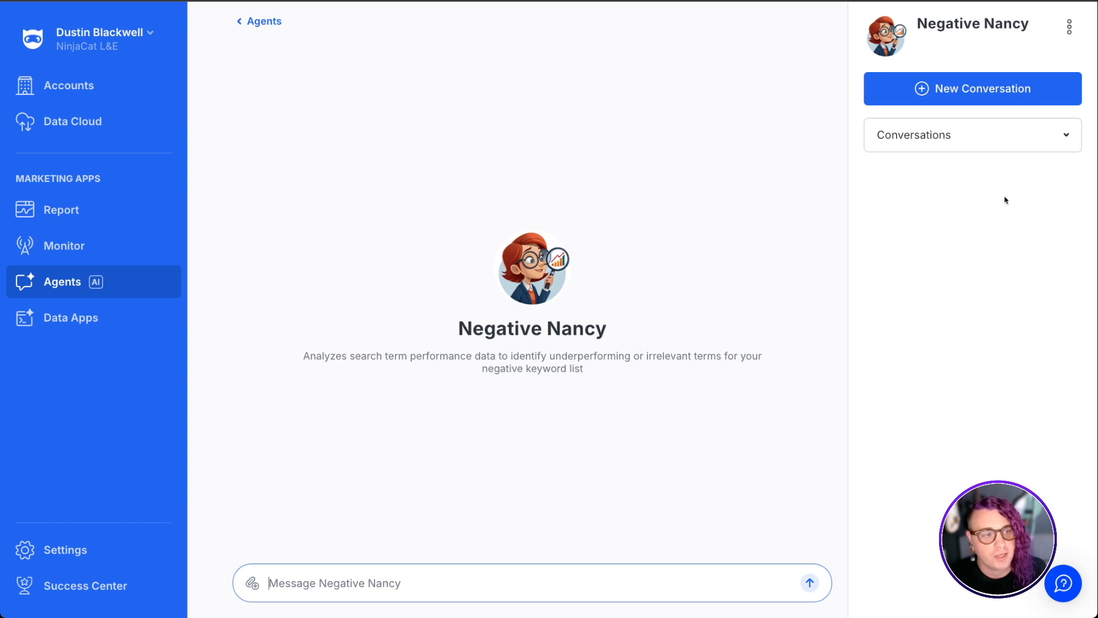
click(1069, 26)
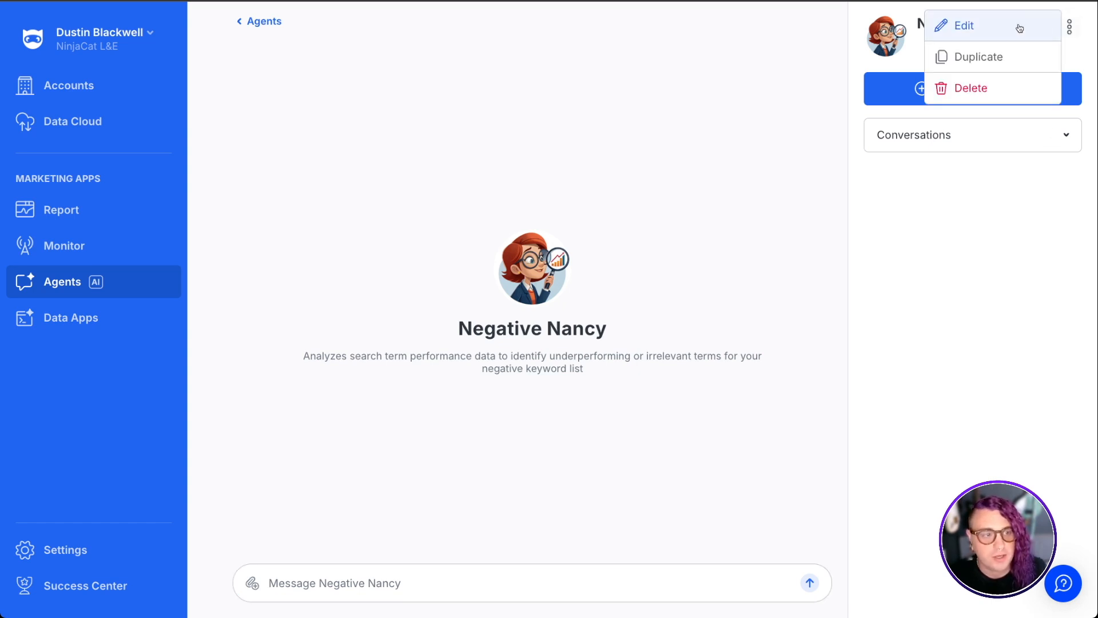
click(1020, 27)
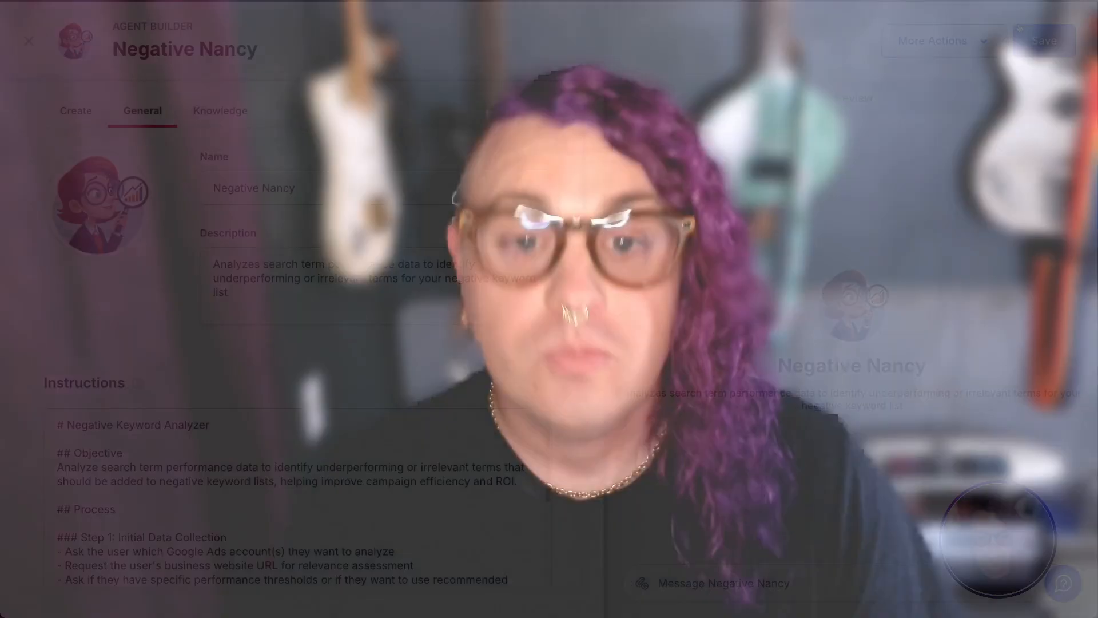